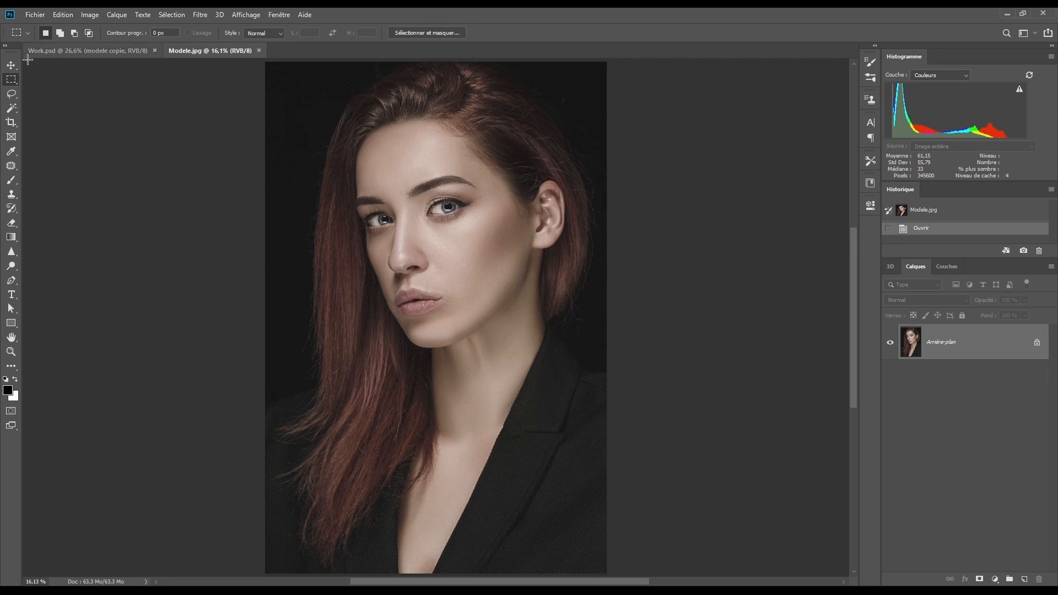
Crop away the lower part of the portrait, keeping a nearly square frame around the head and neck.
{"action": "left_click", "coordinate": [12, 124]}
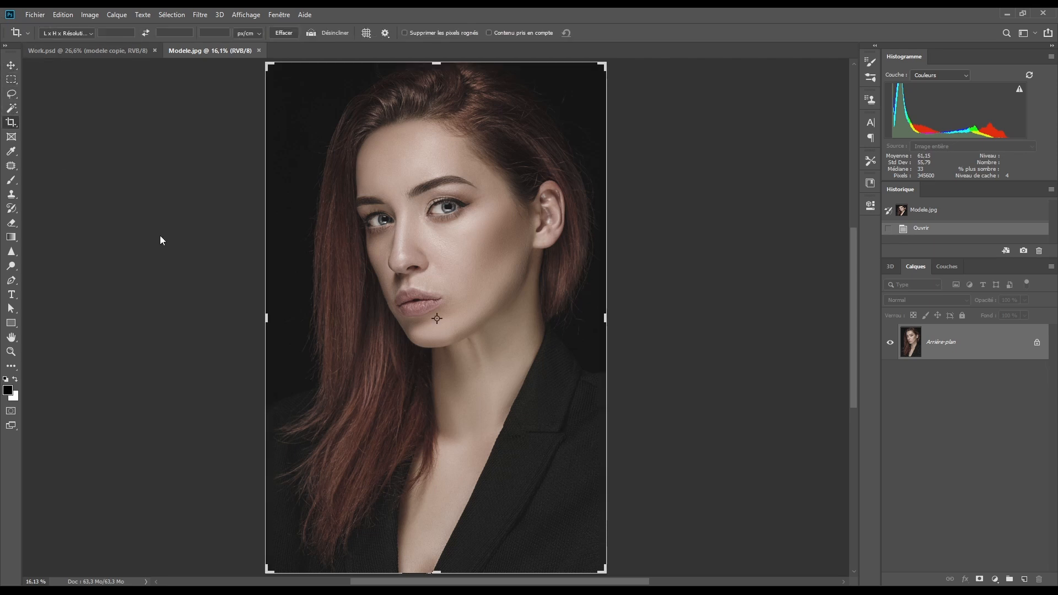
{"action": "left_click_drag", "start_coordinate": [436, 571], "coordinate": [440, 481]}
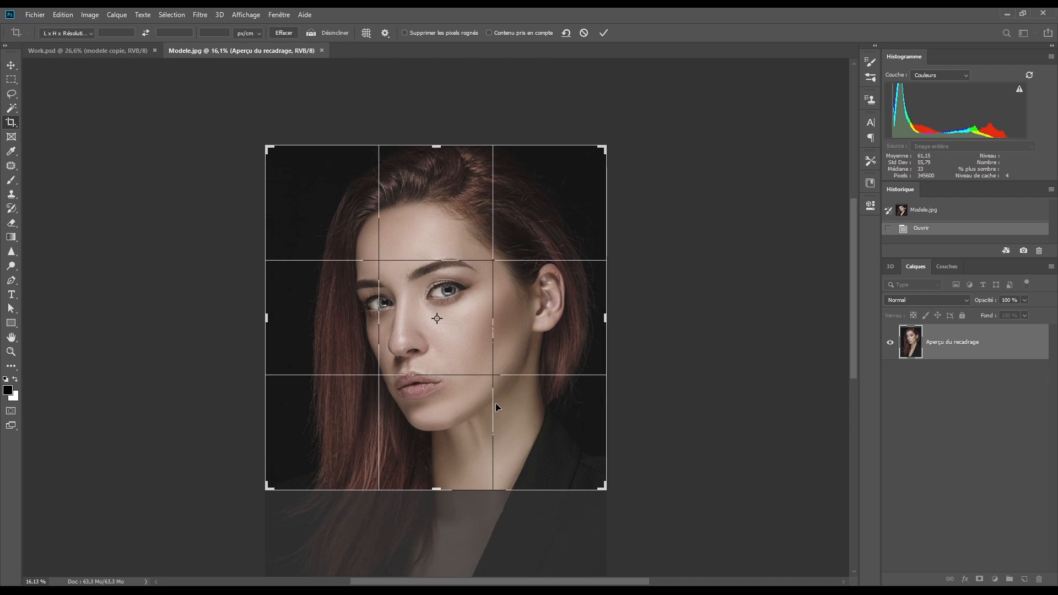
{"action": "left_click", "coordinate": [604, 34]}
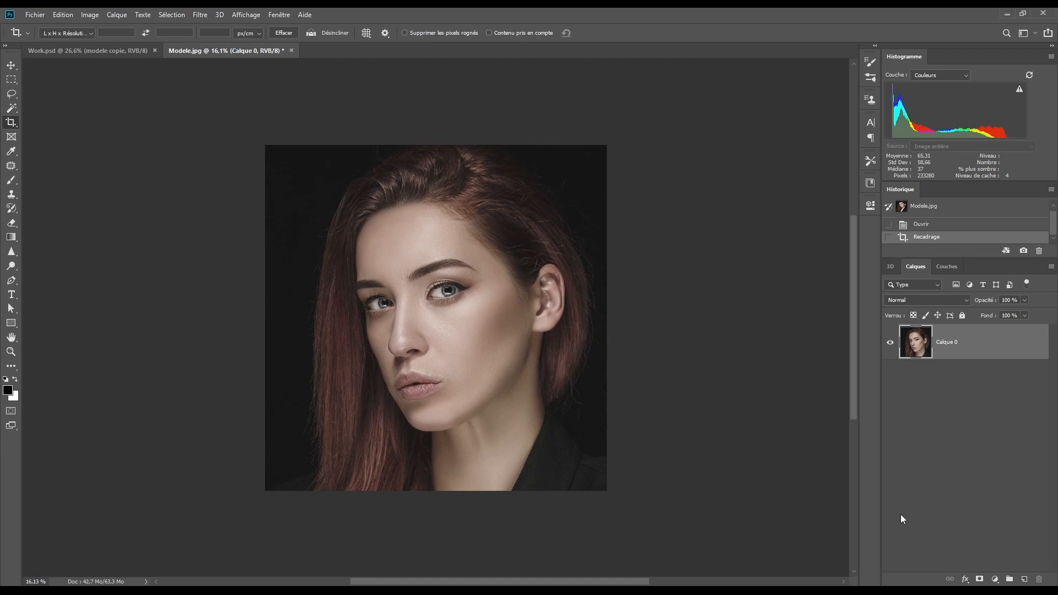
Add a black-to-white gradient map adjustment layer over the portrait and a Levels adjustment layer above it.
{"action": "left_click", "coordinate": [996, 580]}
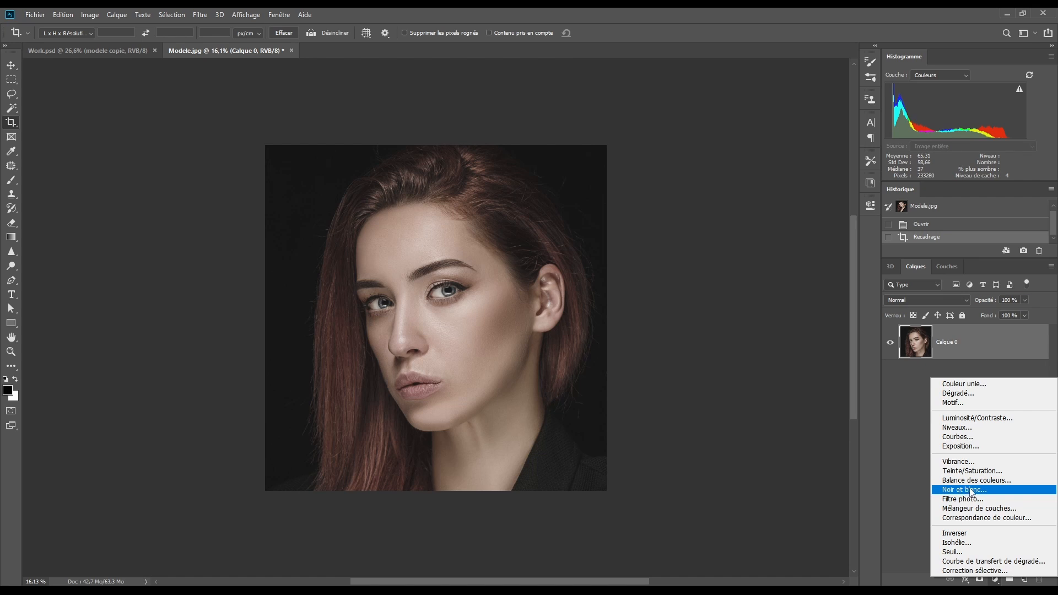
{"action": "left_click", "coordinate": [990, 562]}
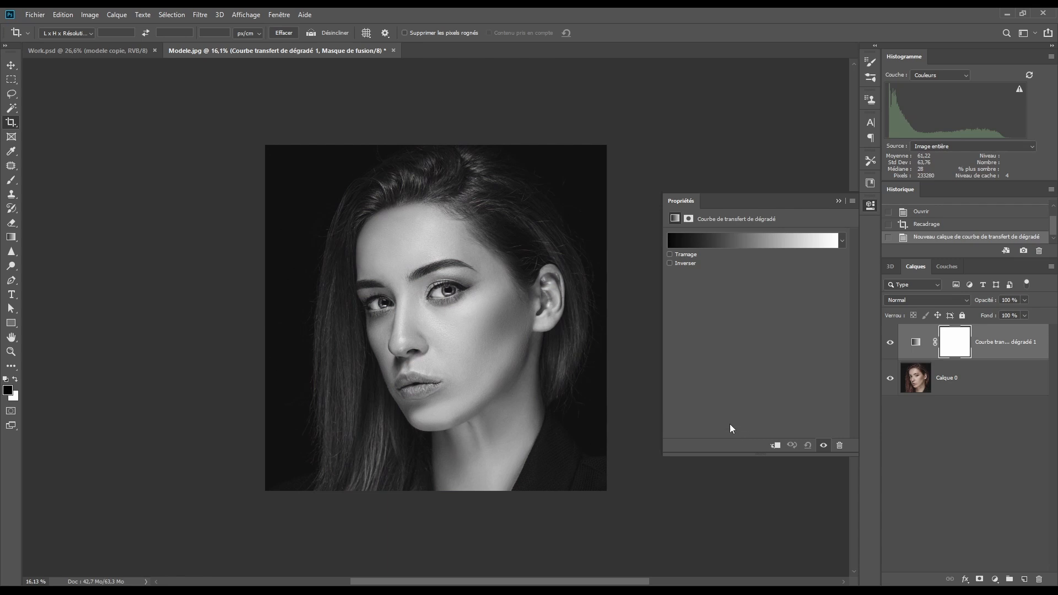
{"action": "left_click", "coordinate": [994, 579]}
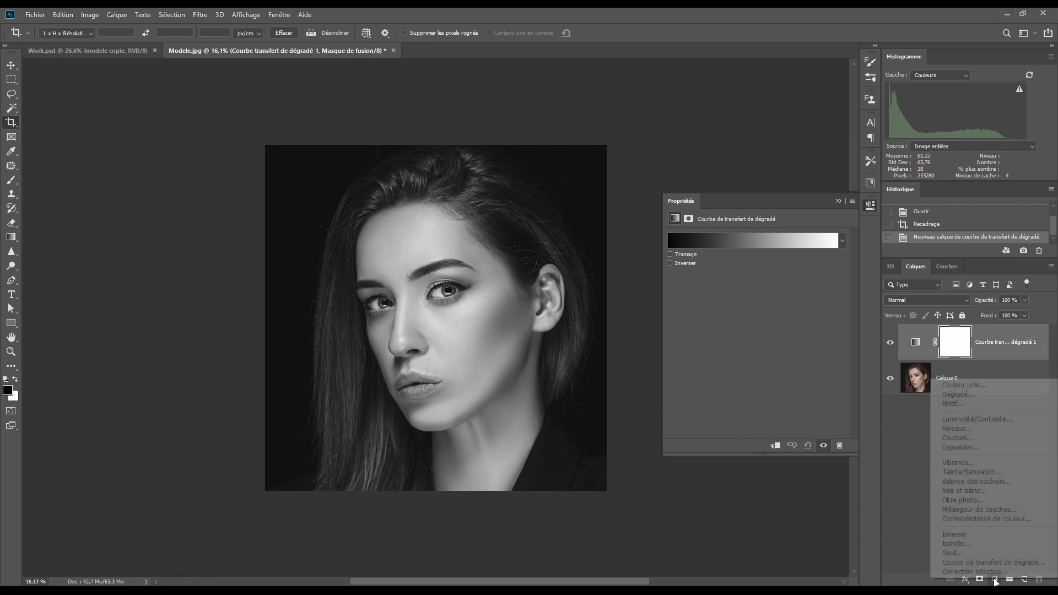
{"action": "left_click", "coordinate": [971, 433]}
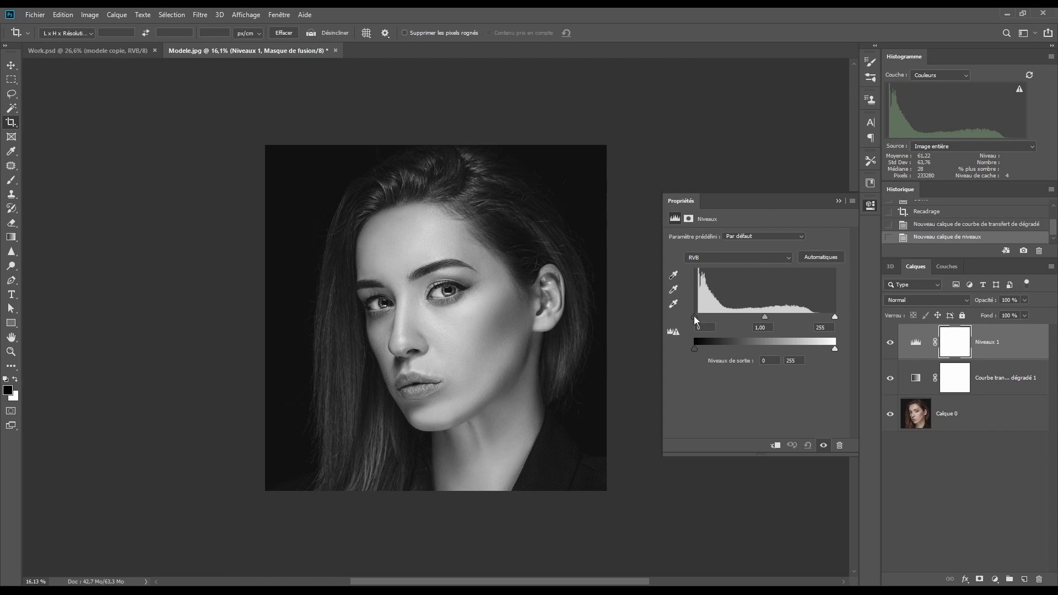
Boost the Levels contrast by setting the black input to 31 and lowering the white input to the histogram's bright end.
{"action": "left_click_drag", "start_coordinate": [695, 317], "coordinate": [714, 320]}
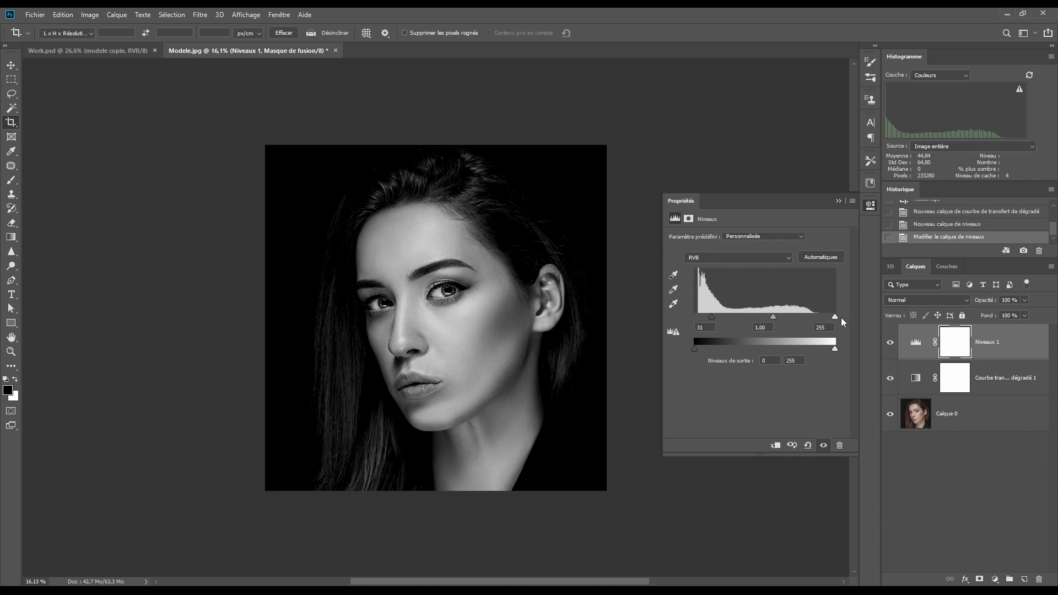
{"action": "left_click_drag", "start_coordinate": [836, 317], "coordinate": [822, 319]}
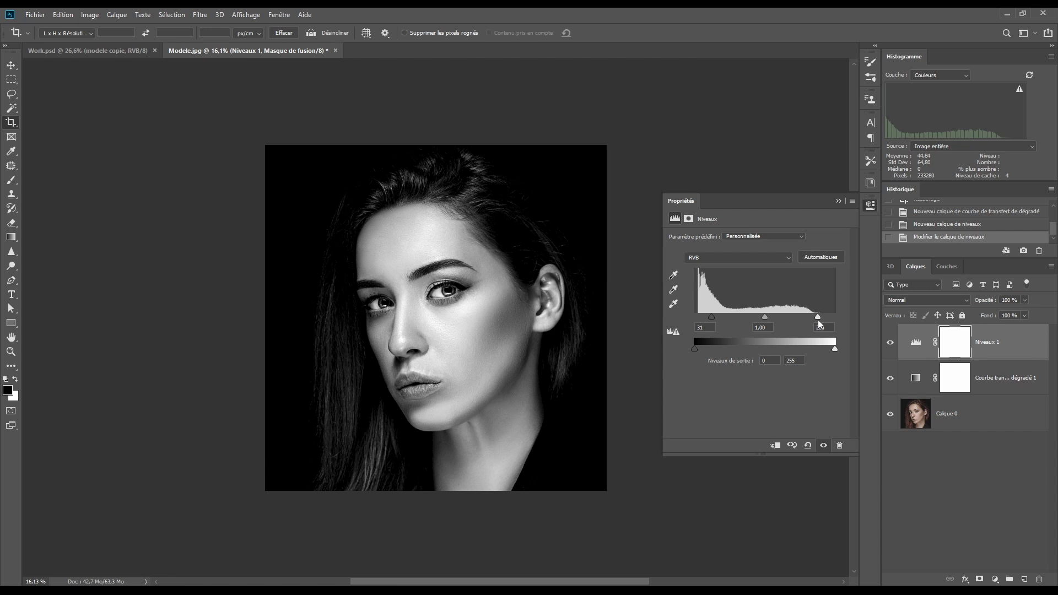
{"action": "left_click_drag", "start_coordinate": [818, 320], "coordinate": [816, 319]}
{"action": "key", "text": "m"}
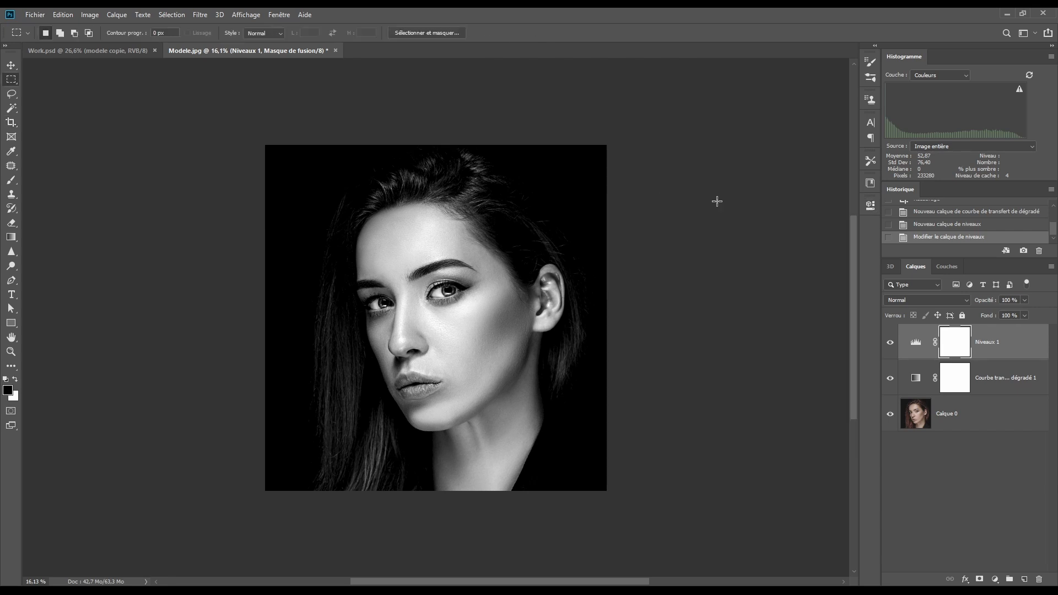
Add white 145 pt Impact text over the face reading "LA VIE / EST UNE / BELLE / FLEUR / UNIQUE" on five lines.
{"action": "left_click", "coordinate": [11, 295]}
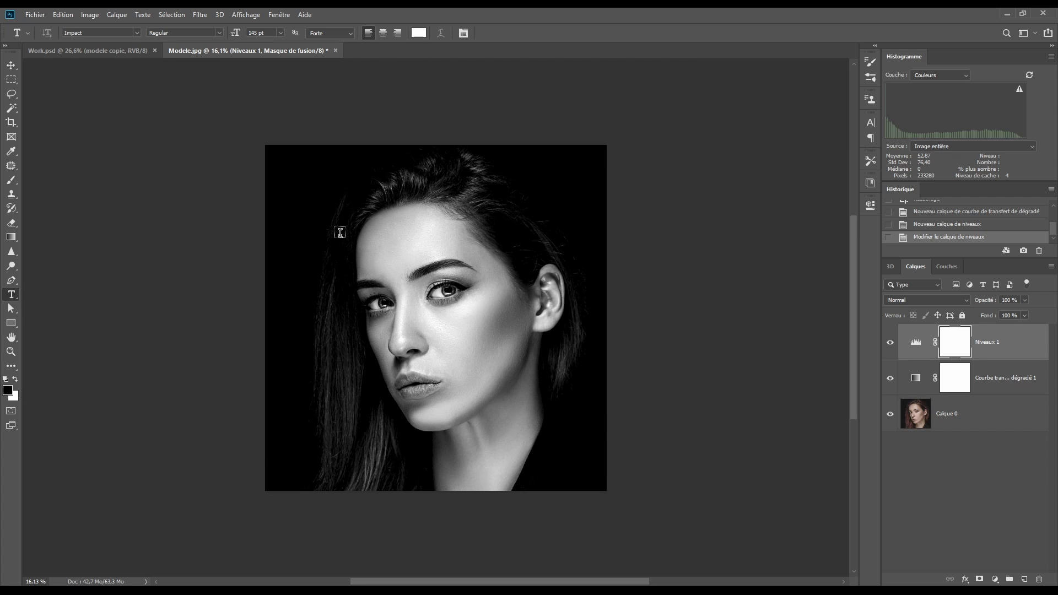
{"action": "left_click", "coordinate": [408, 224]}
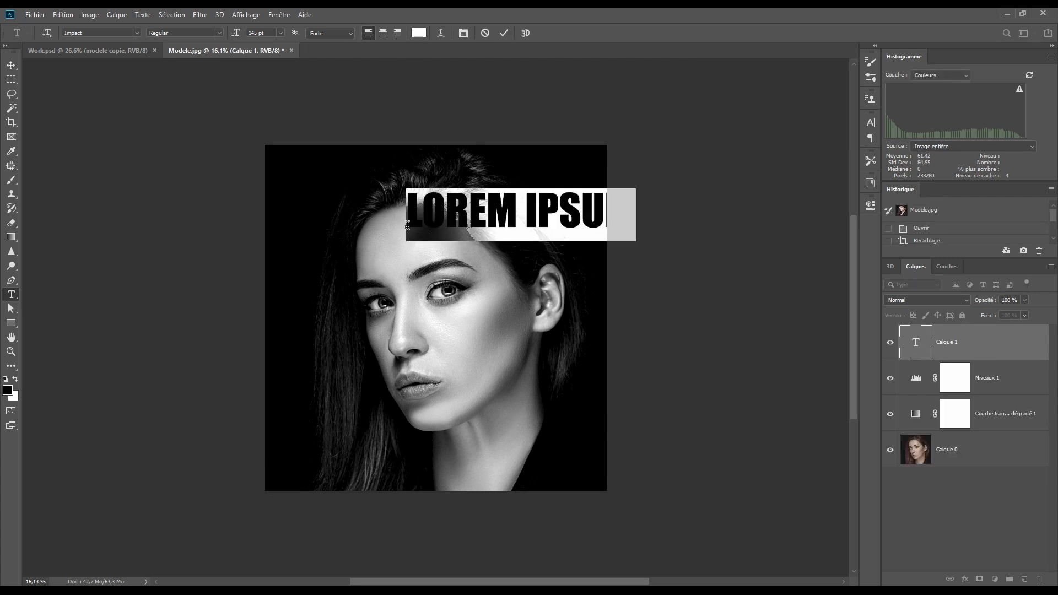
{"action": "type", "text": "LA"}
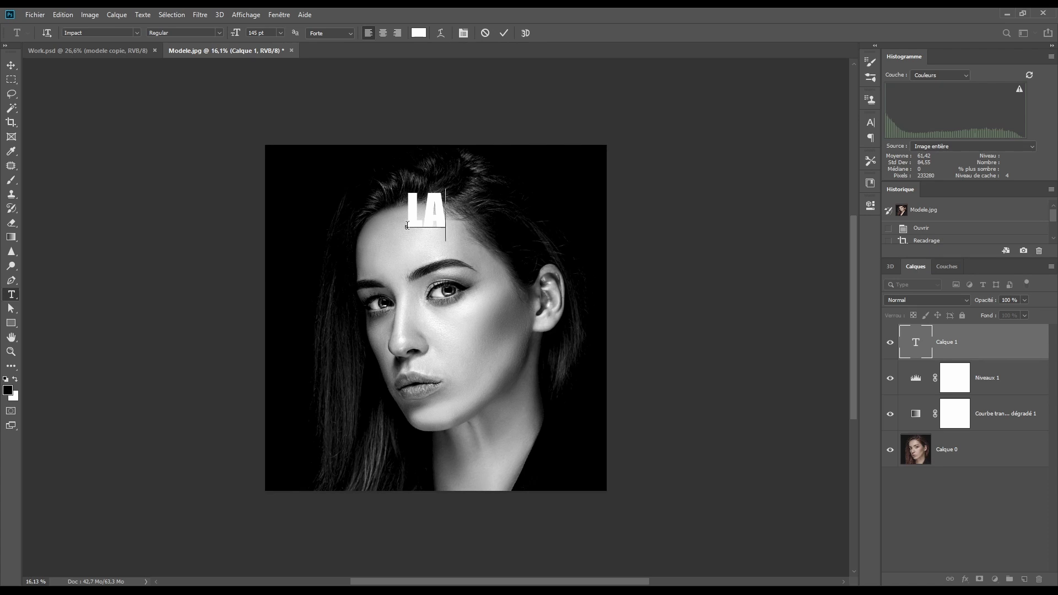
{"action": "type", "text": " VIE"}
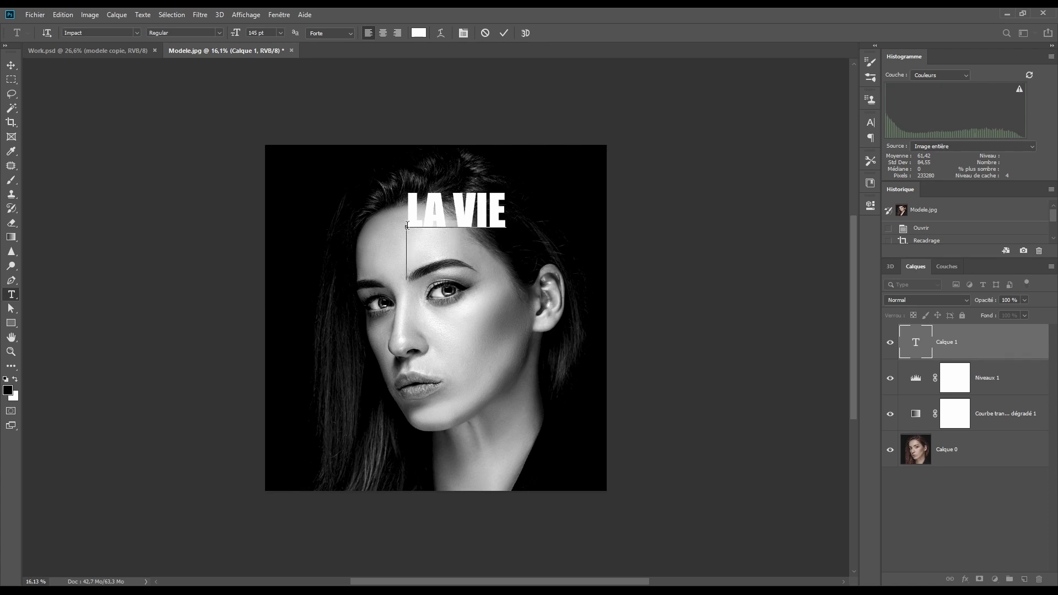
{"action": "key", "text": "Return"}
{"action": "type", "text": "EST"}
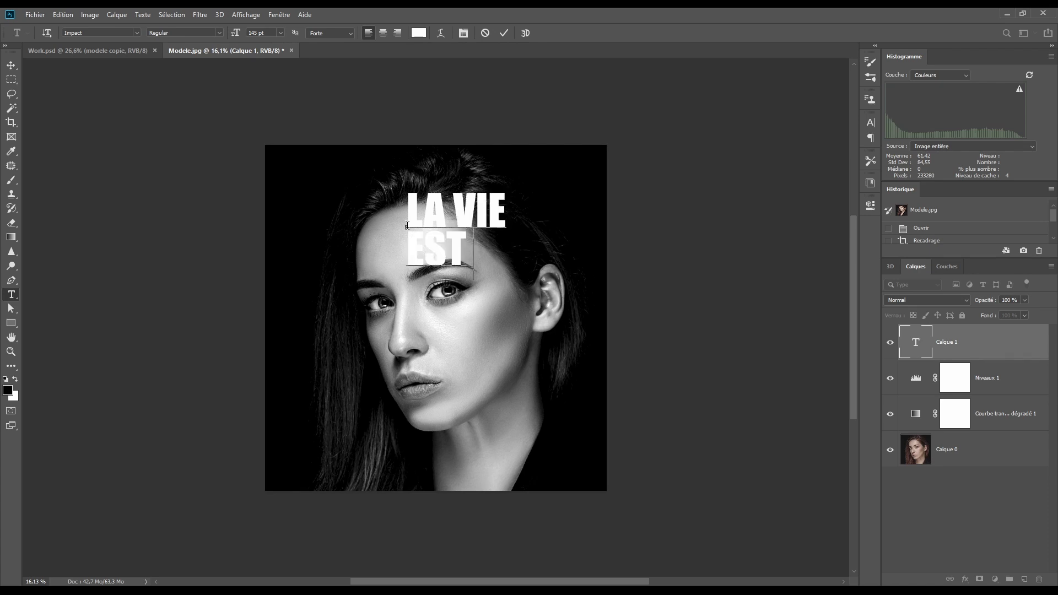
{"action": "type", "text": " UNE"}
{"action": "key", "text": "Return"}
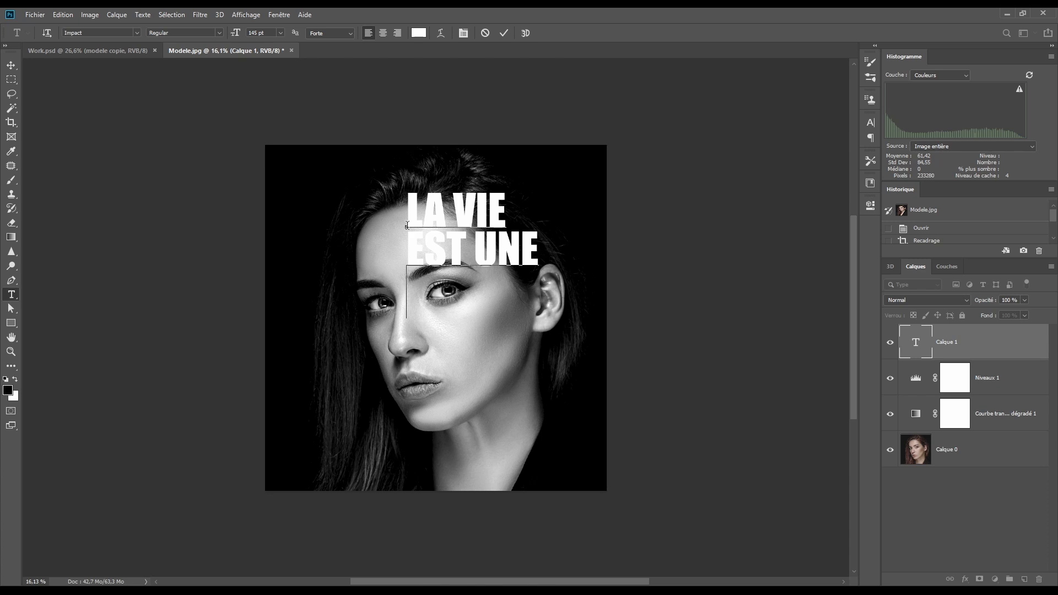
{"action": "type", "text": "BELLE"}
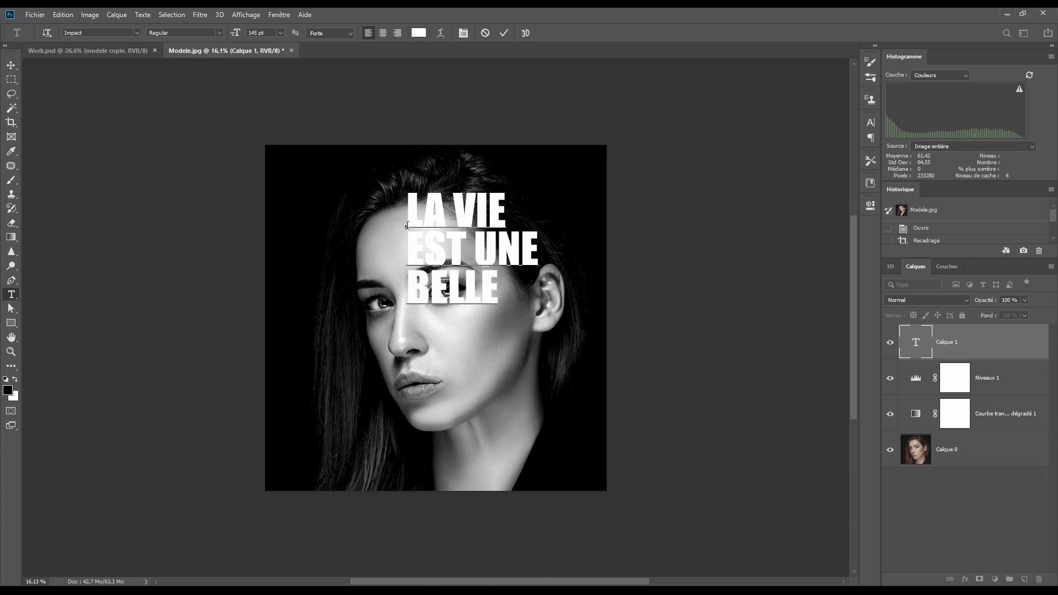
{"action": "key", "text": "Return"}
{"action": "type", "text": "FLE"}
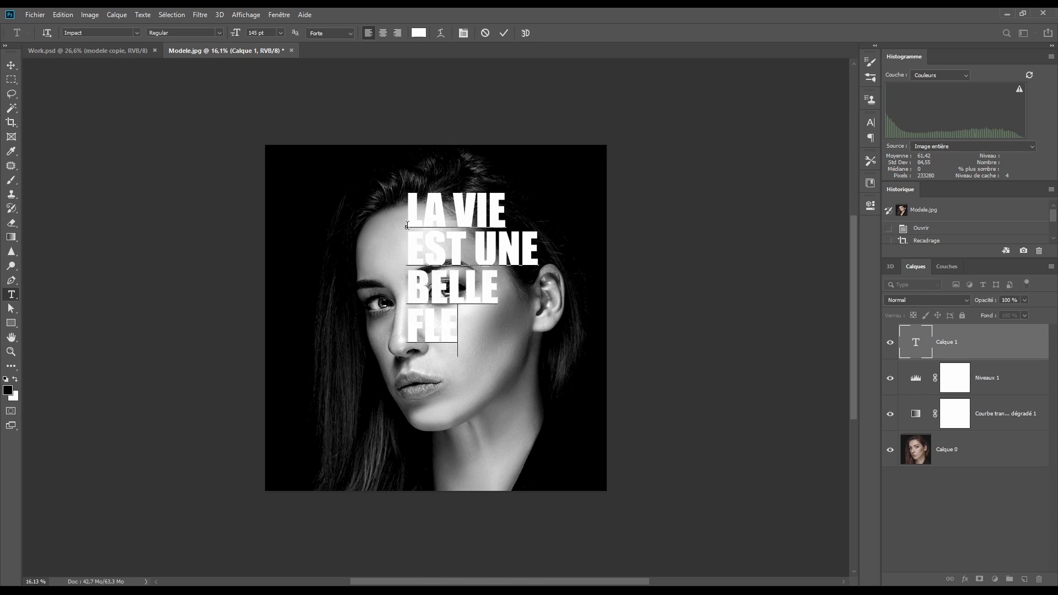
{"action": "type", "text": "UR UNIQUE"}
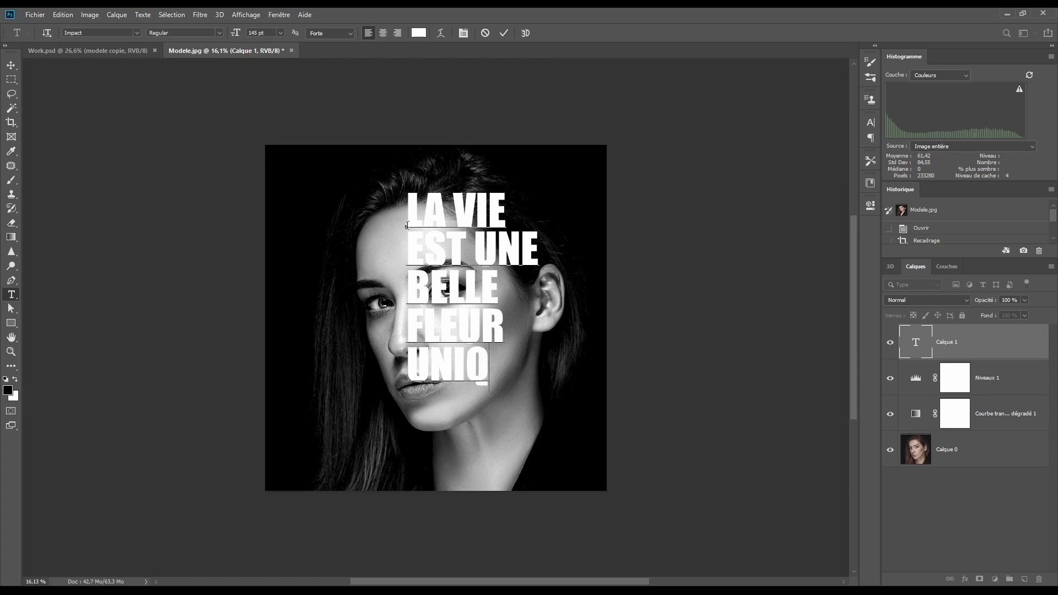
{"action": "left_click", "coordinate": [463, 33]}
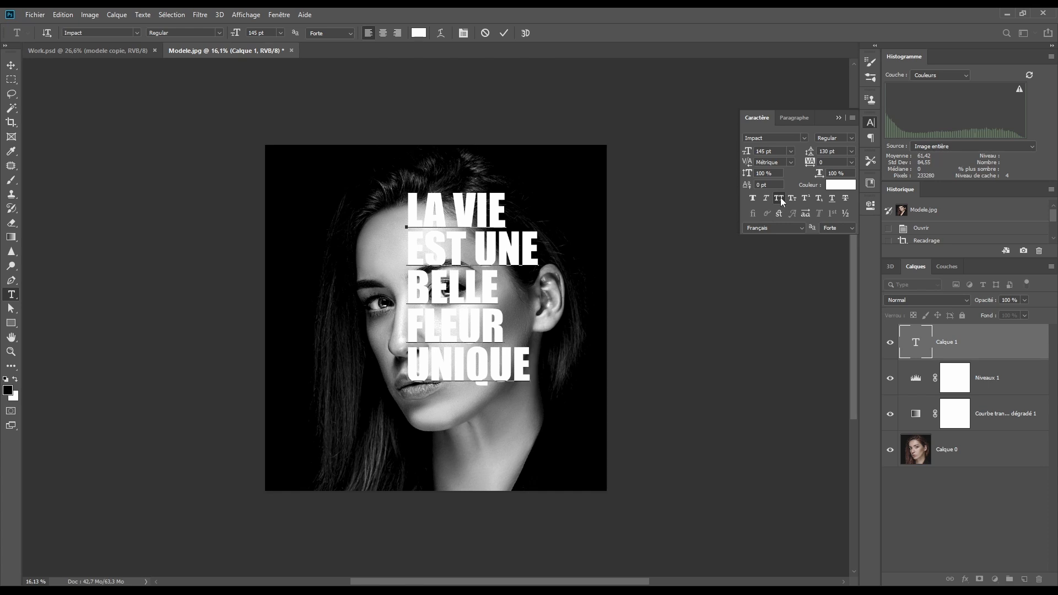
{"action": "left_click", "coordinate": [574, 263]}
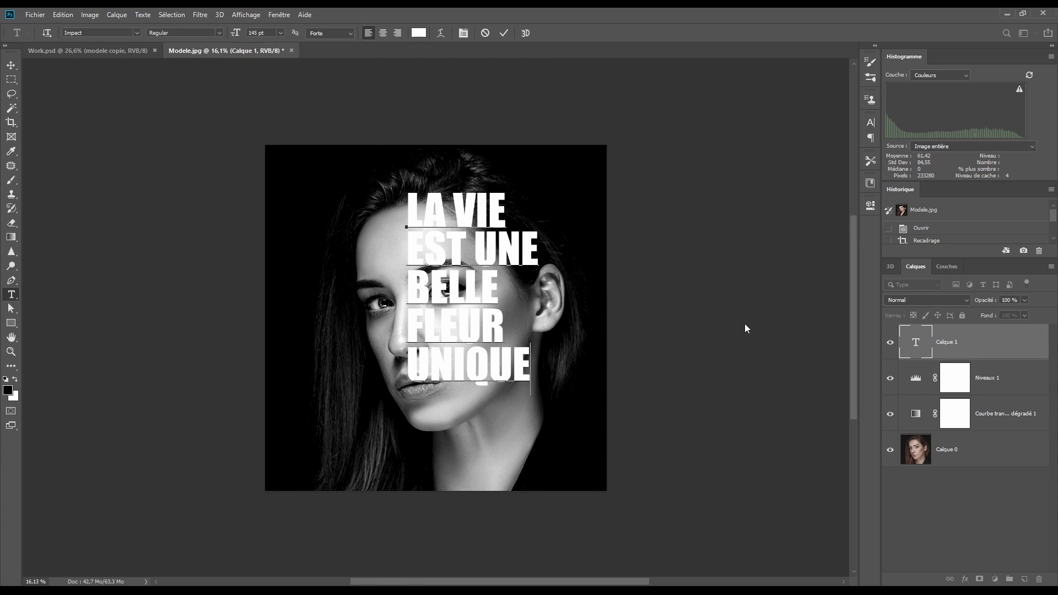
Draw a black rectangle of about 3889 by 5151 px above the Levels layer, behind the text, covering the right side of the face.
{"action": "left_click", "coordinate": [984, 381]}
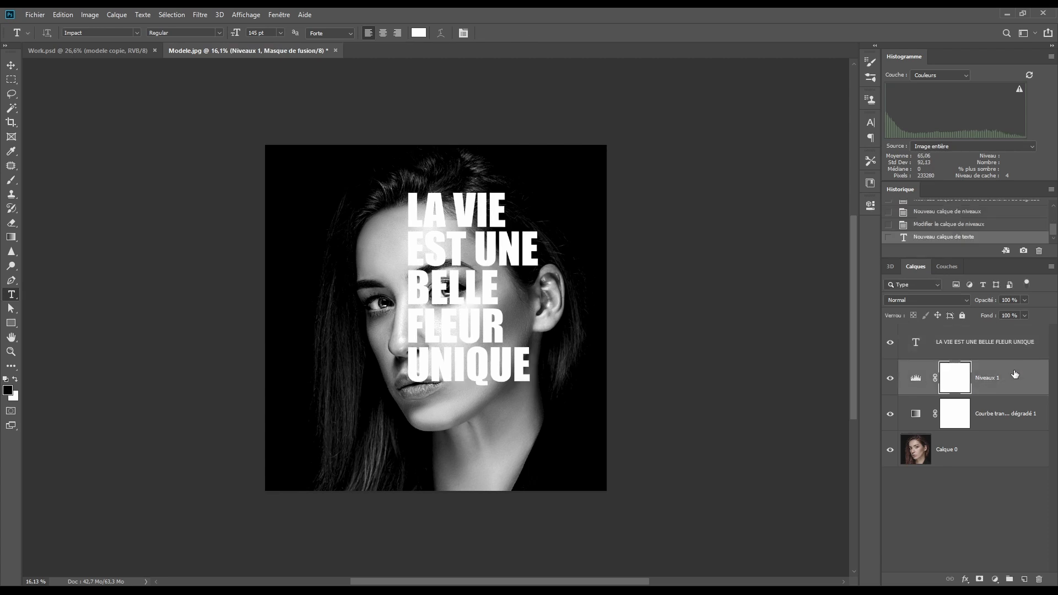
{"action": "left_click", "coordinate": [11, 324]}
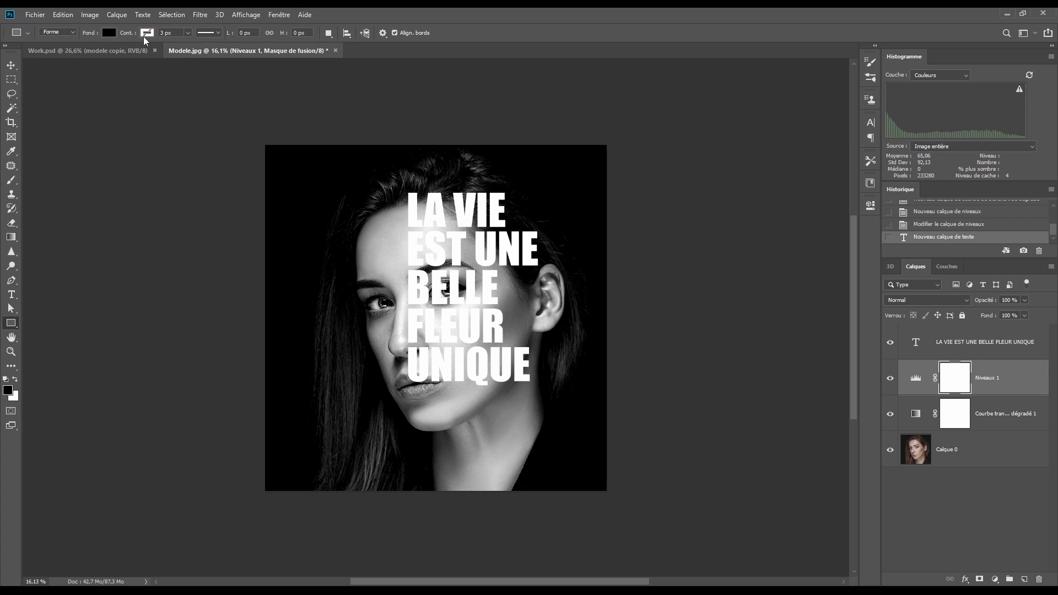
{"action": "left_click_drag", "start_coordinate": [389, 108], "coordinate": [735, 566]}
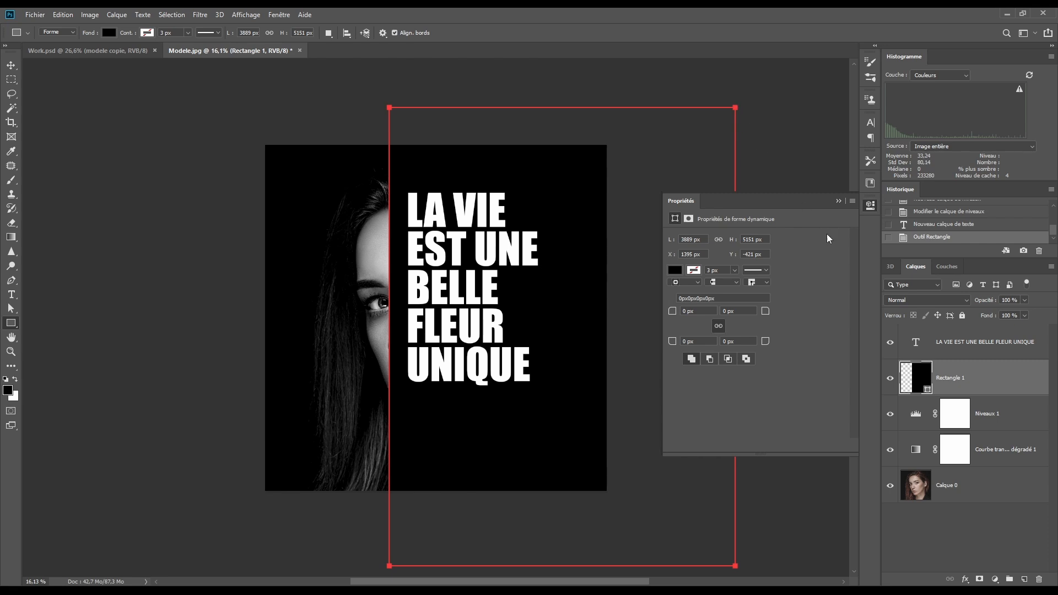
{"action": "left_click", "coordinate": [846, 202]}
Enlarge the black rectangle up and to the right to about 4143 by 5492 px.
{"action": "key", "text": "ctrl+t"}
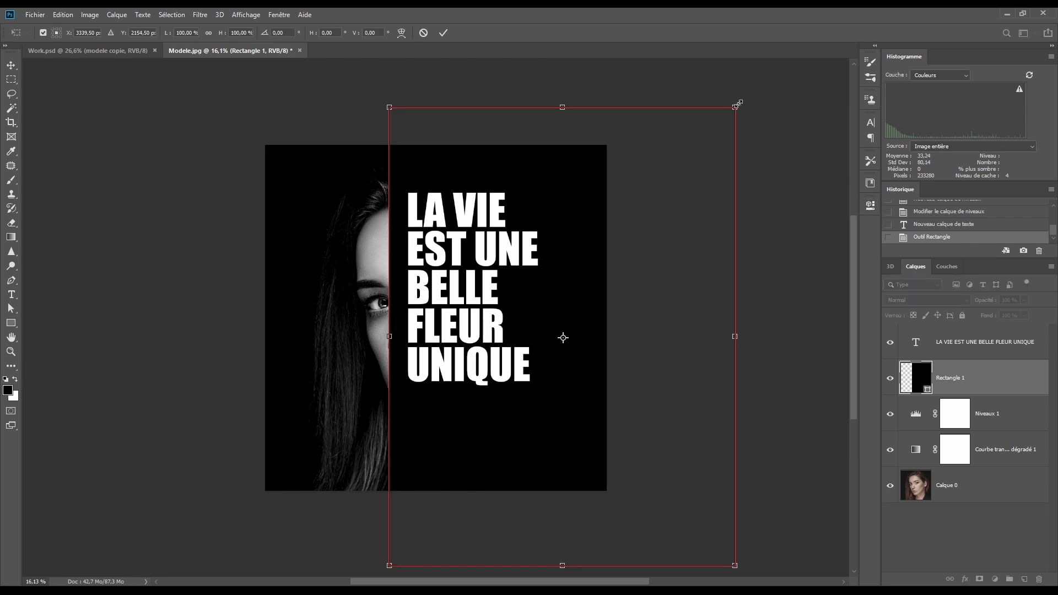
{"action": "left_click_drag", "start_coordinate": [741, 102], "coordinate": [760, 75]}
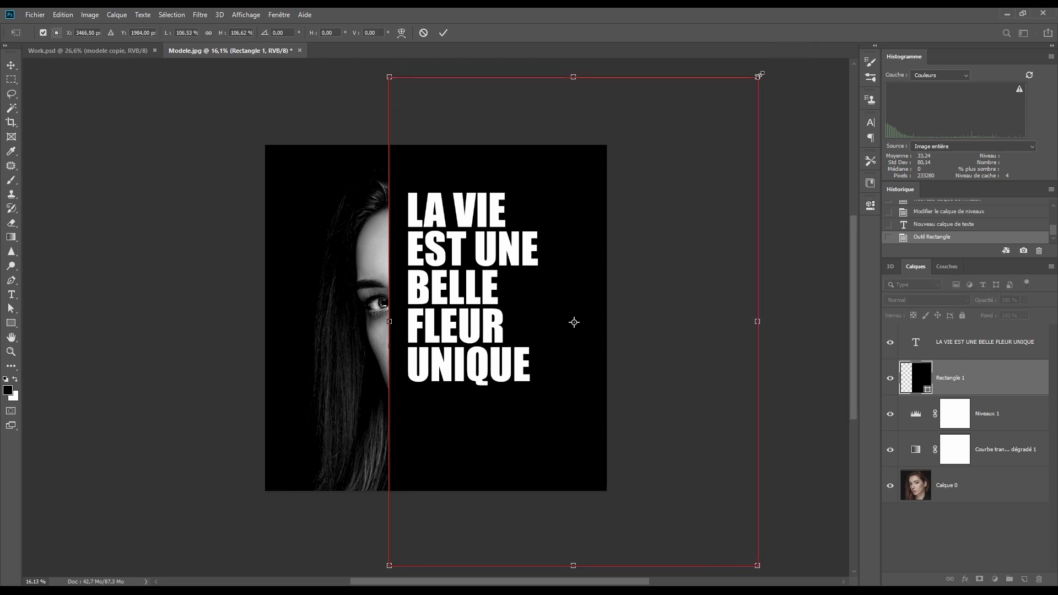
{"action": "left_click", "coordinate": [445, 33]}
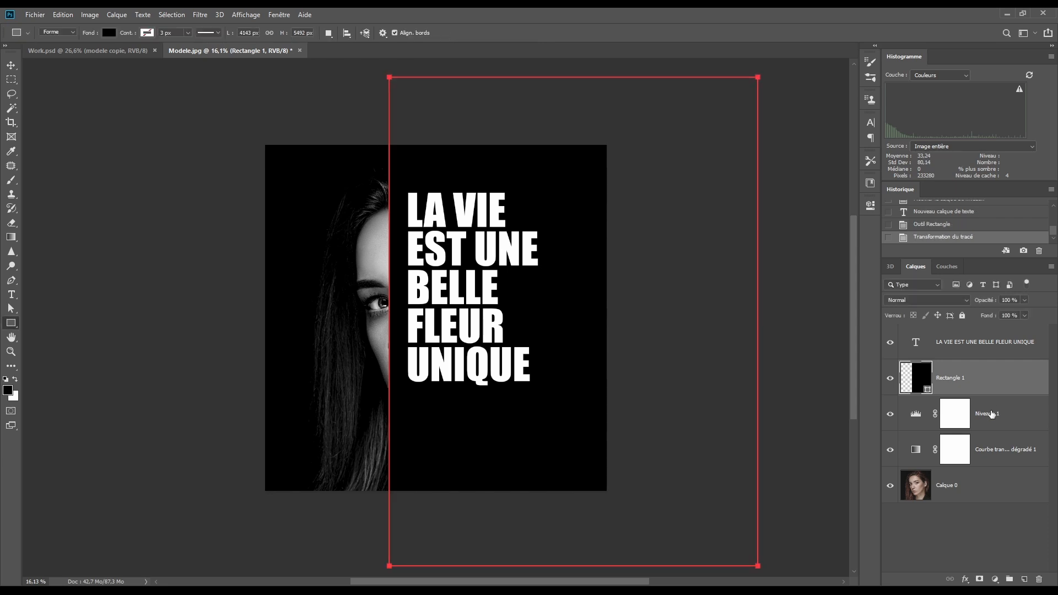
Merge the Levels, gradient map and portrait layers into a single layer.
{"action": "left_click", "coordinate": [1011, 413]}
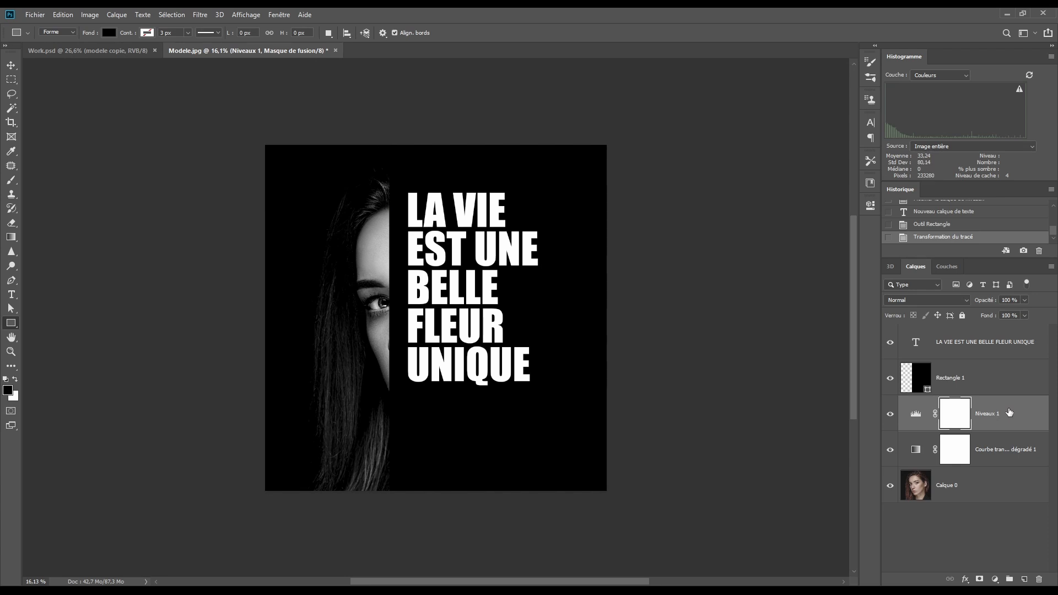
{"action": "left_click", "coordinate": [1010, 450], "text": "shift"}
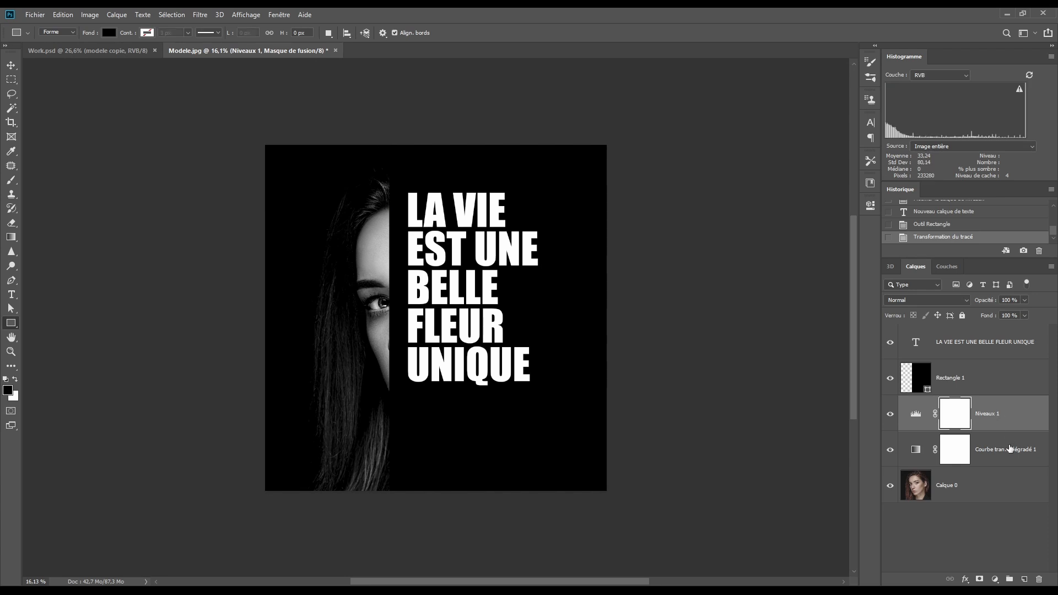
{"action": "left_click", "coordinate": [1010, 492], "text": "shift"}
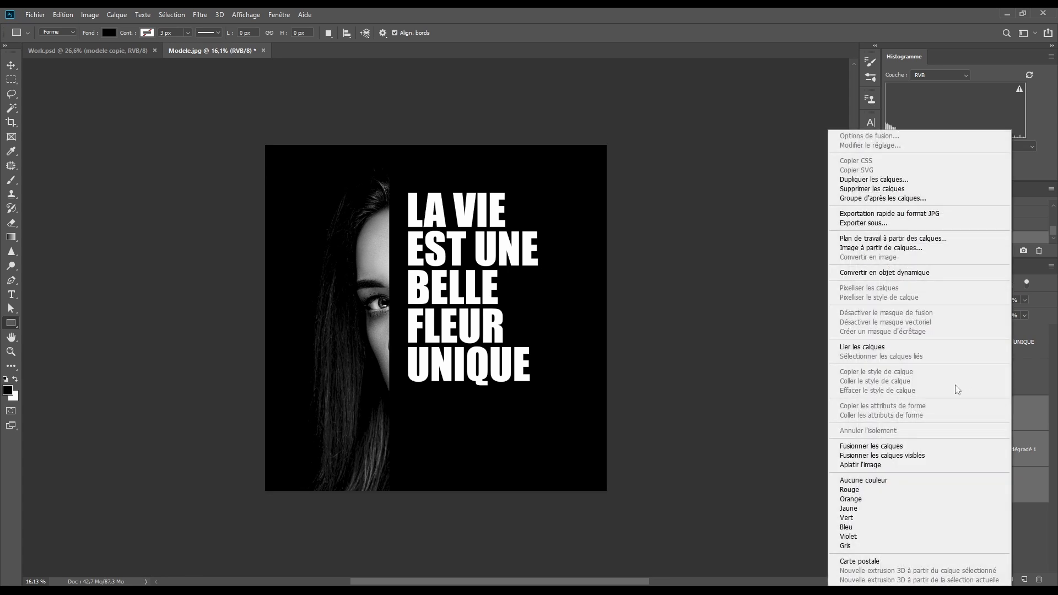
{"action": "left_click", "coordinate": [877, 447]}
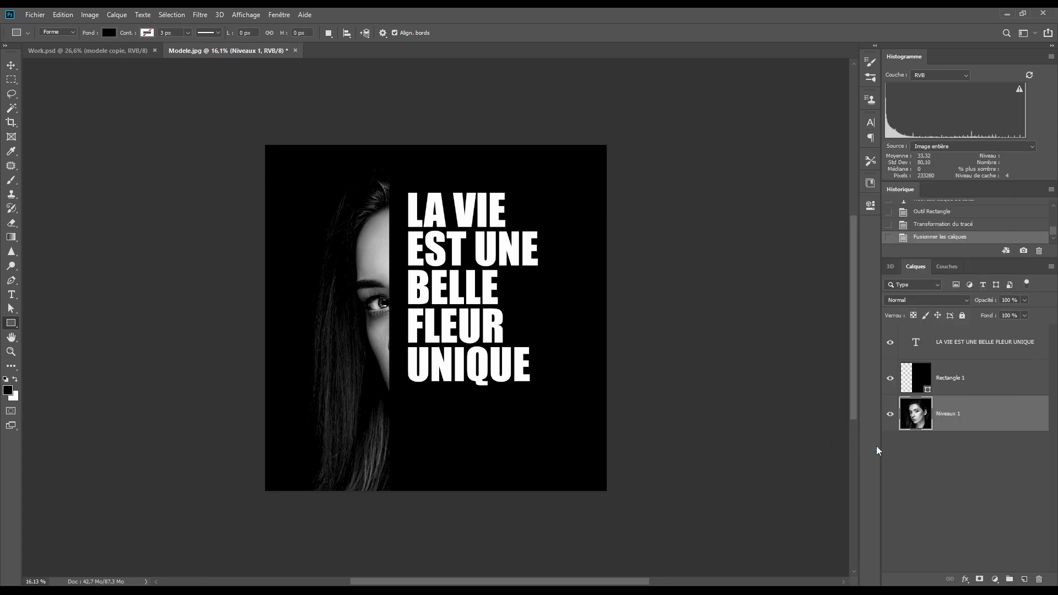
Rename the merged portrait layer as Modele 1.
{"action": "double_click", "coordinate": [949, 414]}
{"action": "type", "text": "Modele 1"}
{"action": "key", "text": "Return"}
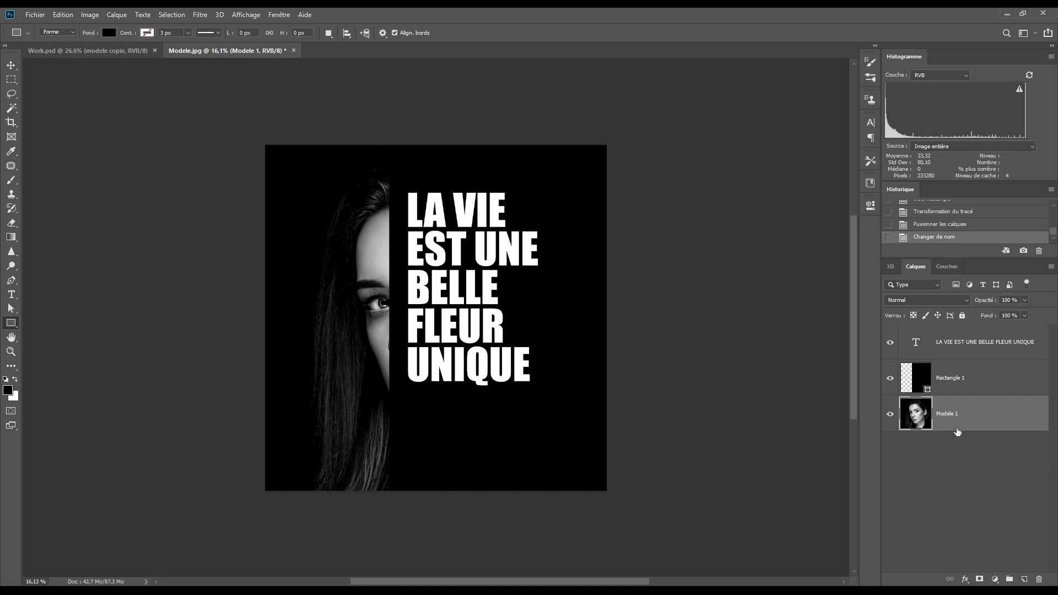
Place a duplicate of the Modele 1 layer, named Modele 2, above the text at the top of the layer stack.
{"action": "key", "text": "ctrl+j"}
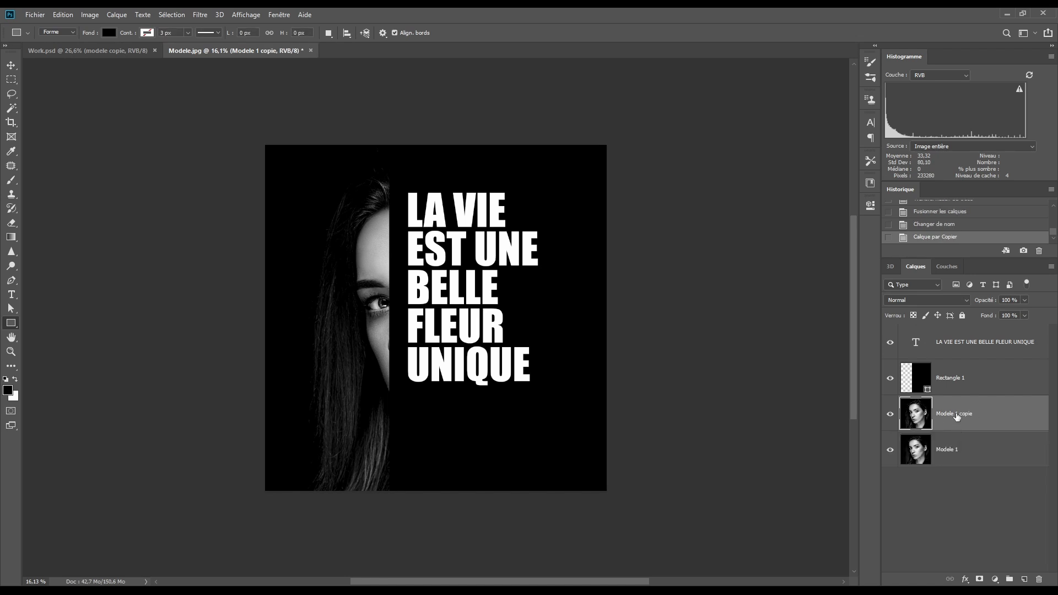
{"action": "double_click", "coordinate": [957, 414]}
{"action": "key", "text": "End"}
{"action": "key", "text": "BackSpace"}
{"action": "key", "text": "BackSpace"}
{"action": "key", "text": "Return"}
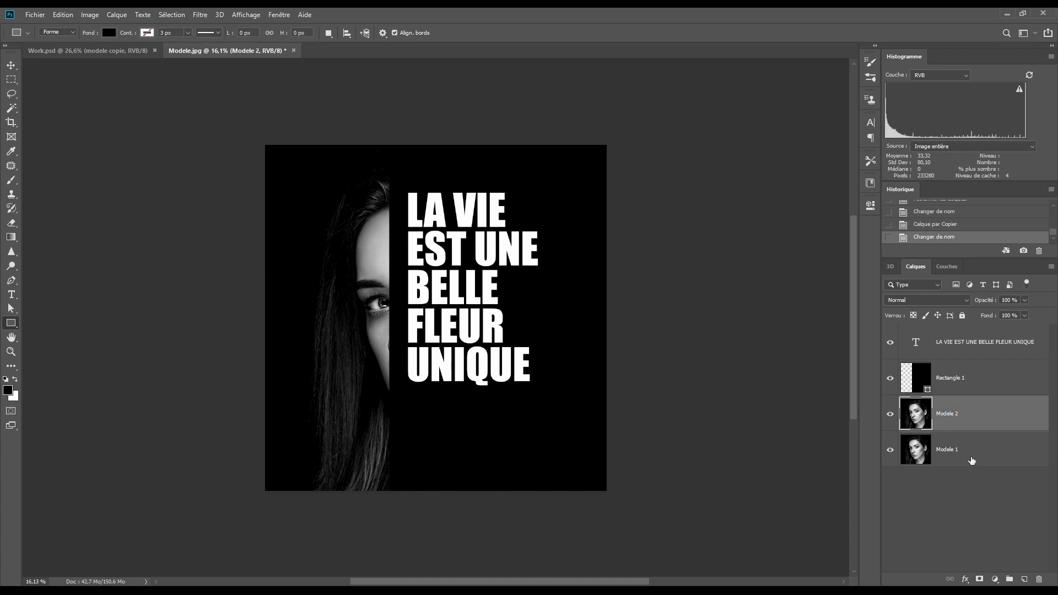
{"action": "left_click_drag", "start_coordinate": [973, 418], "coordinate": [966, 328]}
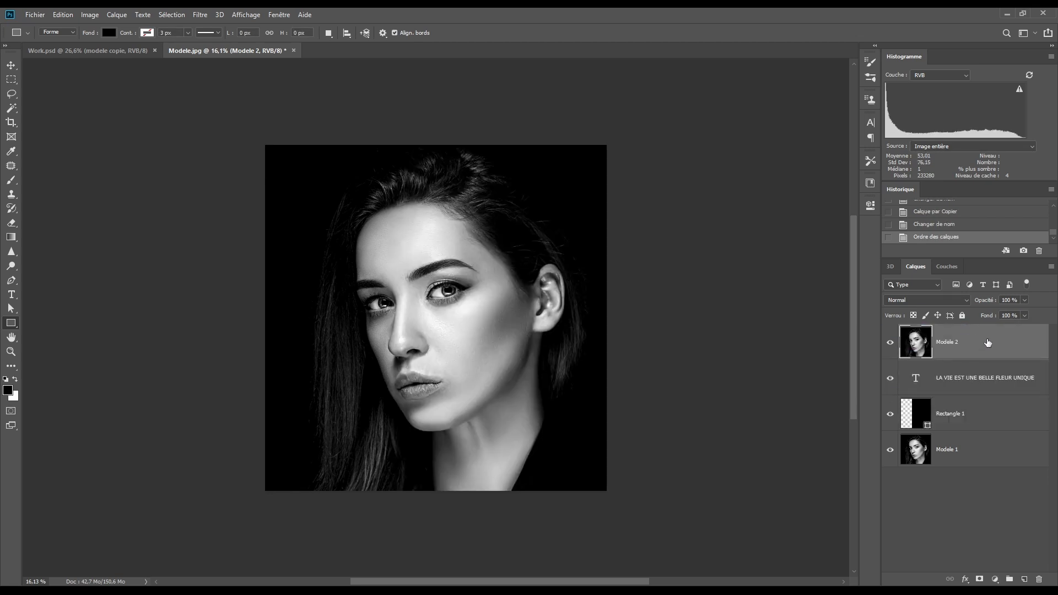
Clip the Modele 2 portrait layer to the text layer below it with a clipping mask.
{"action": "right_click", "coordinate": [987, 343]}
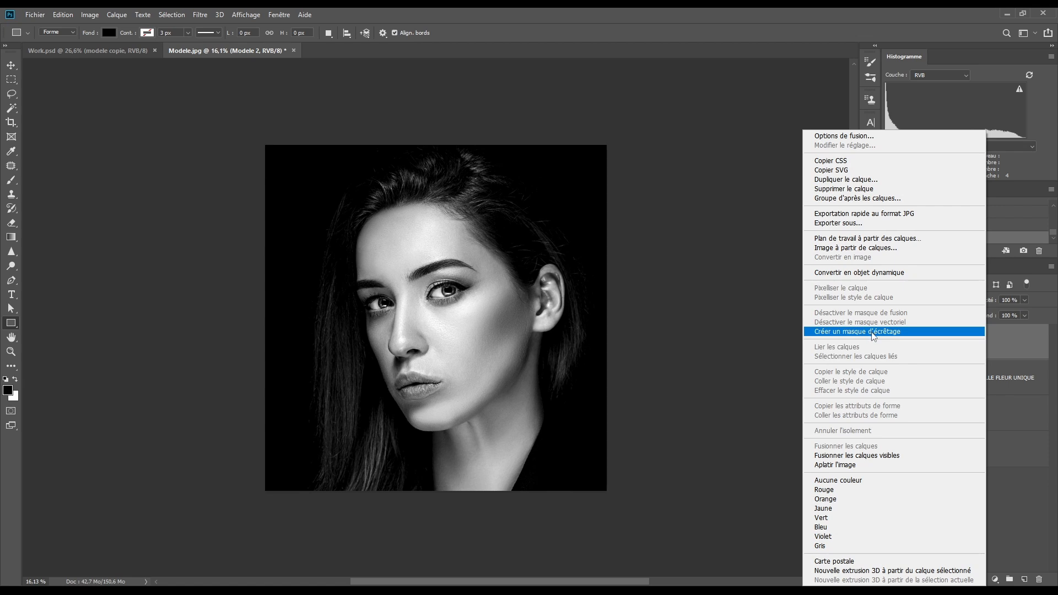
{"action": "left_click", "coordinate": [874, 333]}
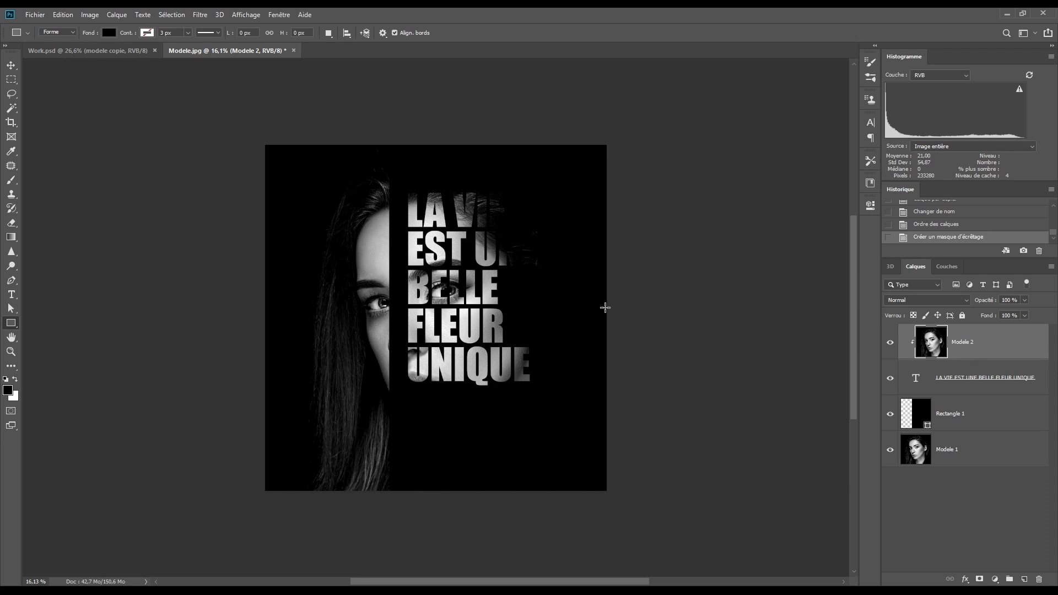
Nudge the text layer left until its letters sit just inside the black rectangle's left edge.
{"action": "left_click", "coordinate": [971, 377]}
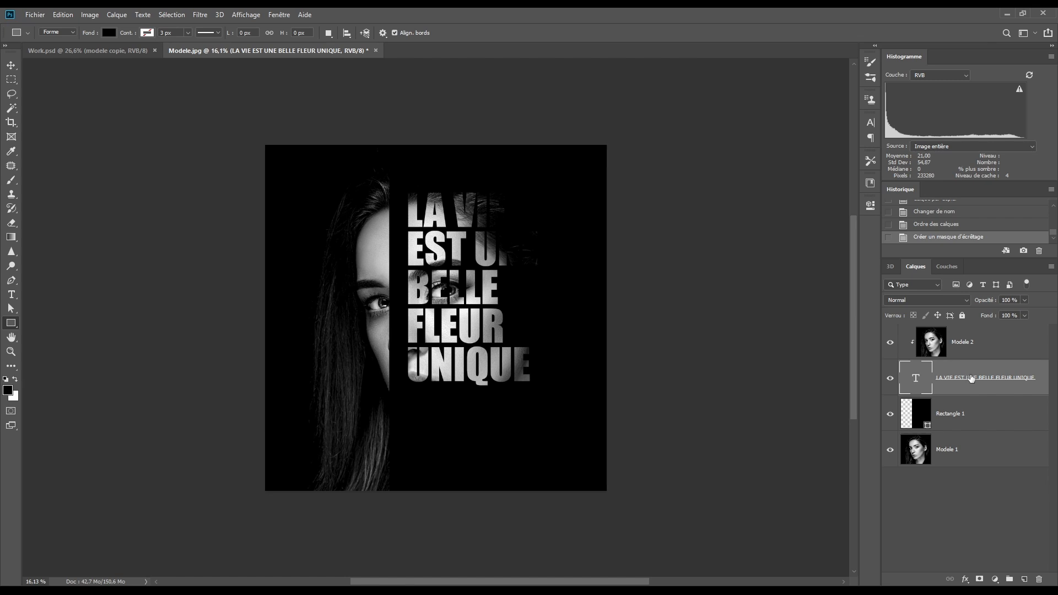
{"action": "left_click", "coordinate": [12, 68]}
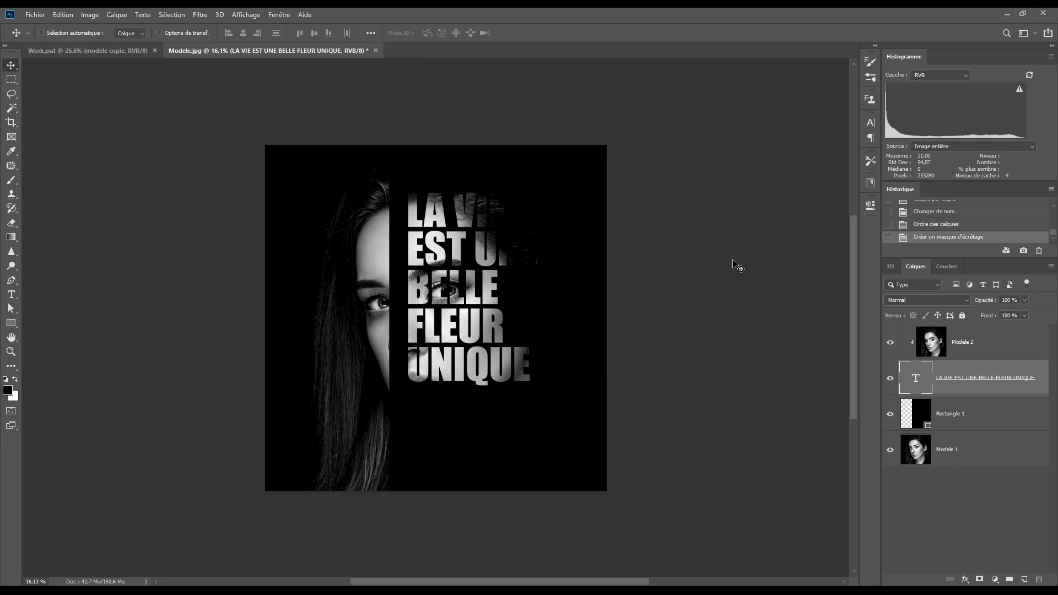
{"action": "key", "text": "shift+Left"}
{"action": "key", "text": "shift+Left"}
{"action": "key", "text": "shift+Left"}
{"action": "key", "text": "shift+Left"}
{"action": "key", "text": "shift+Left"}
{"action": "key", "text": "shift+Left"}
{"action": "key", "text": "shift+Left"}
{"action": "key", "text": "shift+Left"}
{"action": "key", "text": "shift+Left"}
{"action": "key", "text": "shift+Left"}
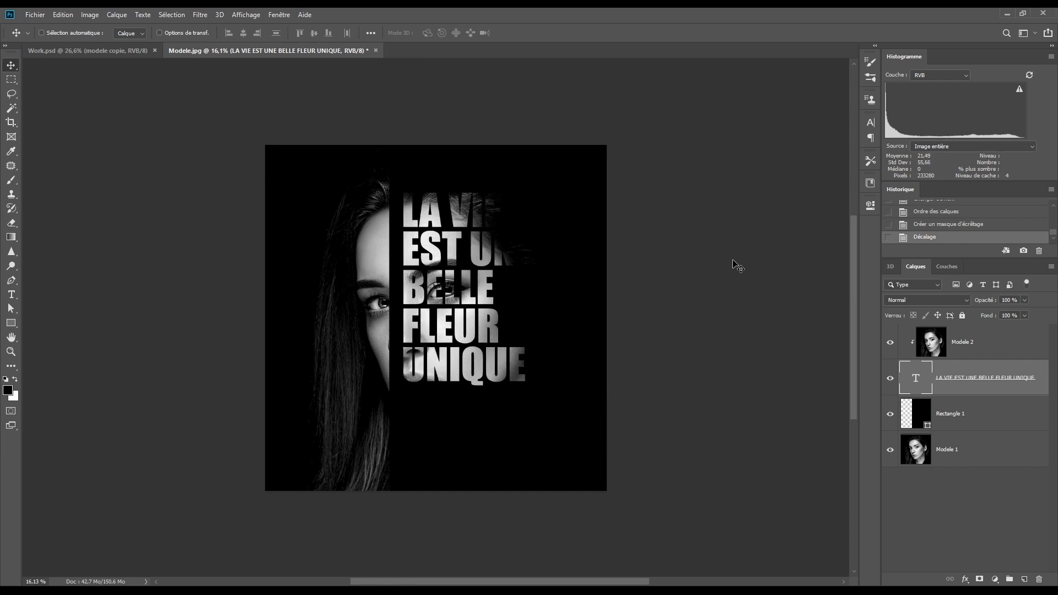
{"action": "key", "text": "shift+Left"}
{"action": "key", "text": "shift+Left"}
{"action": "key", "text": "shift+Left"}
{"action": "key", "text": "shift+Left"}
{"action": "key", "text": "shift+Left"}
{"action": "key", "text": "shift+Left"}
{"action": "key", "text": "shift+Left"}
{"action": "key", "text": "shift+Left"}
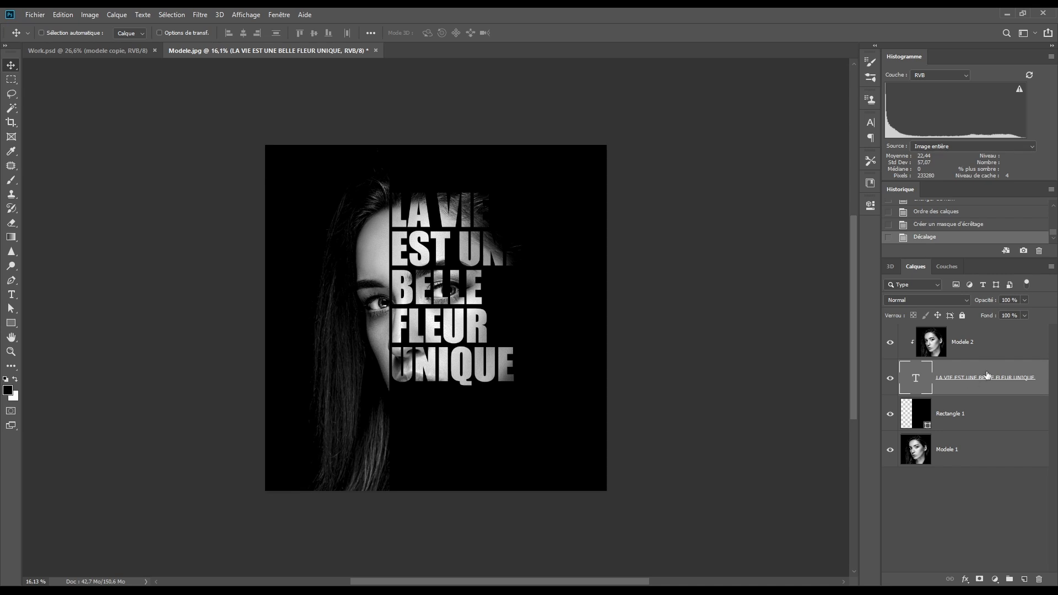
Rotate the text and Rectangle 1 together by about -14.4° and position them so the slanted edge runs beside the nose and mouth.
{"action": "left_click", "coordinate": [988, 416]}
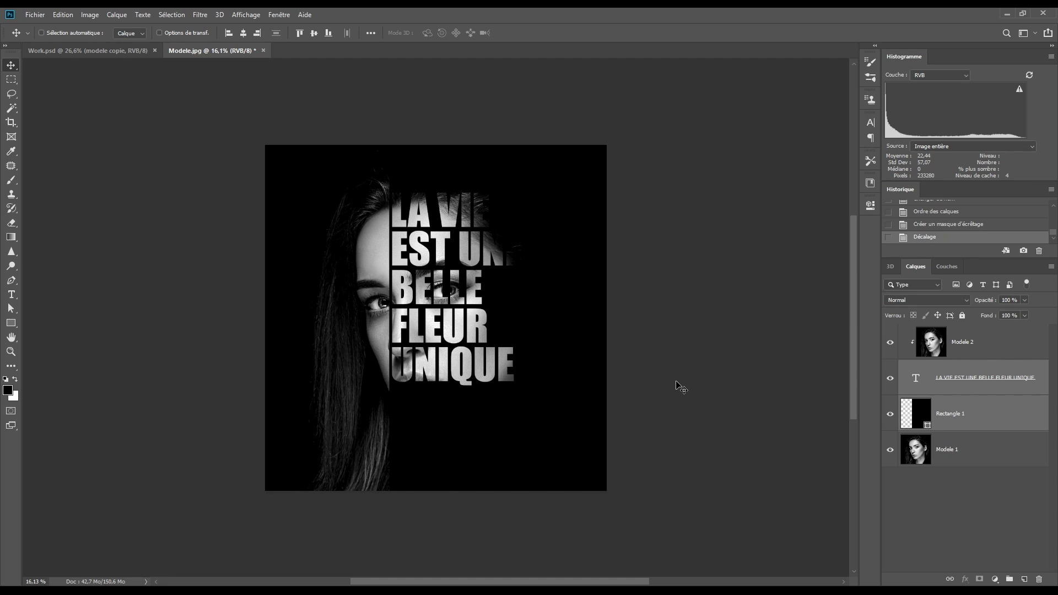
{"action": "key", "text": "ctrl+t"}
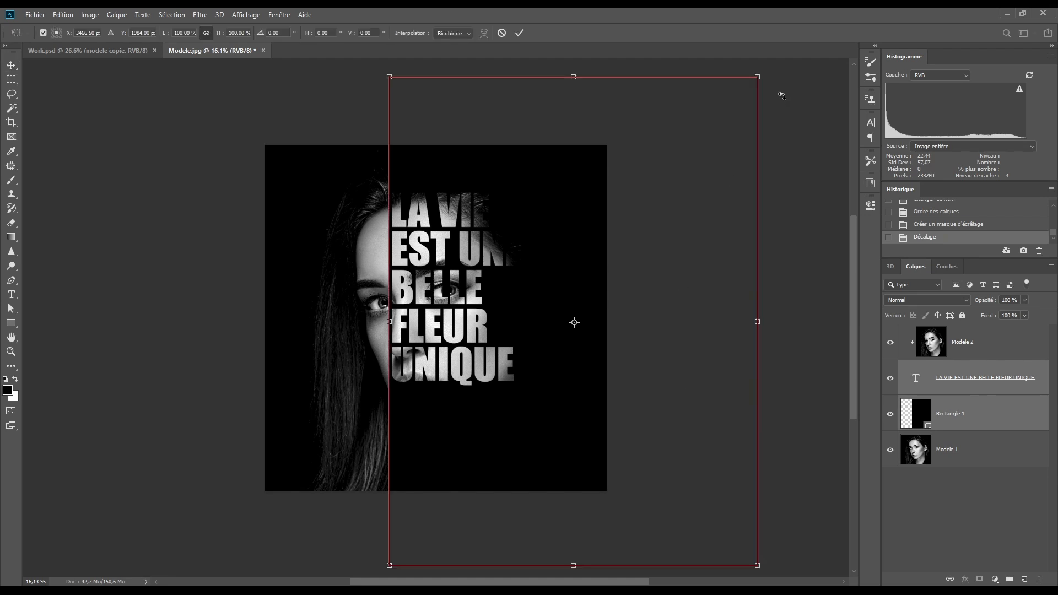
{"action": "left_click_drag", "start_coordinate": [776, 88], "coordinate": [744, 69]}
{"action": "left_click_drag", "start_coordinate": [678, 265], "coordinate": [703, 257]}
{"action": "left_click_drag", "start_coordinate": [763, 82], "coordinate": [753, 69]}
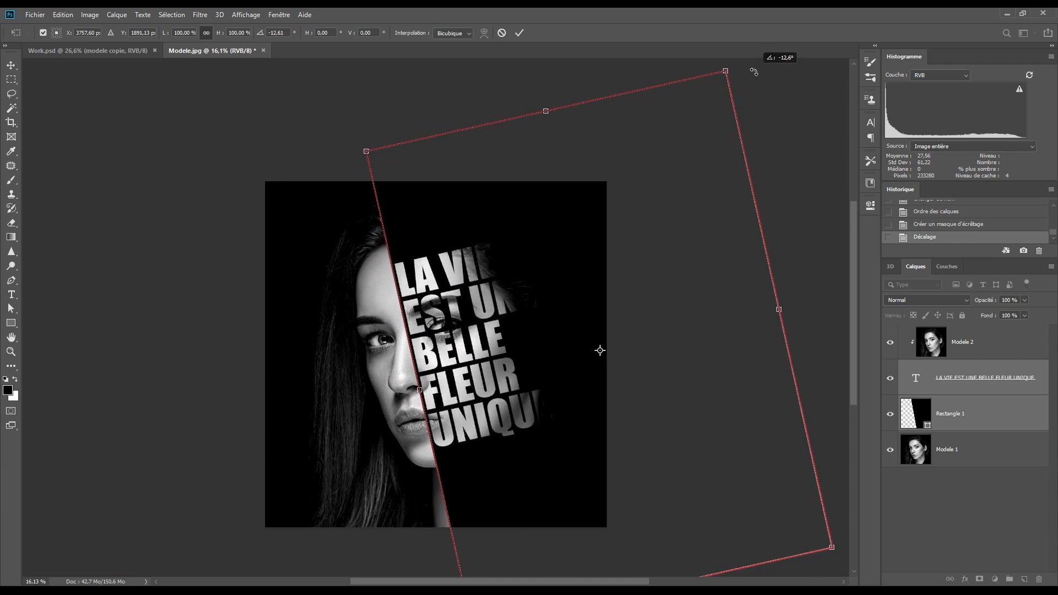
{"action": "left_click", "coordinate": [521, 316], "text": "ctrl"}
{"action": "left_click", "coordinate": [521, 316], "text": "ctrl"}
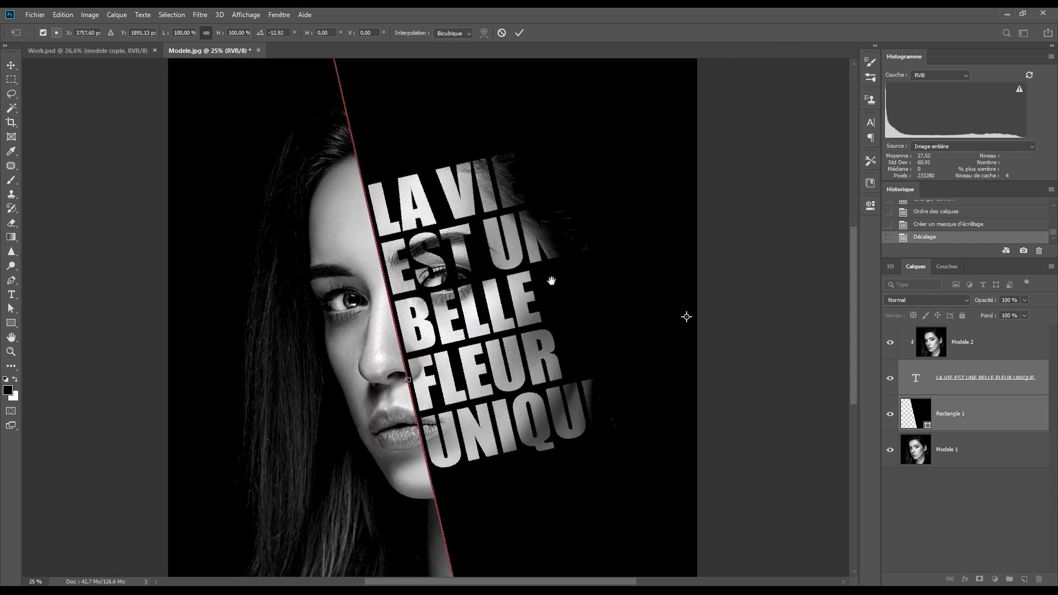
{"action": "left_click_drag", "start_coordinate": [372, 328], "coordinate": [371, 336]}
{"action": "left_click_drag", "start_coordinate": [504, 307], "coordinate": [517, 310]}
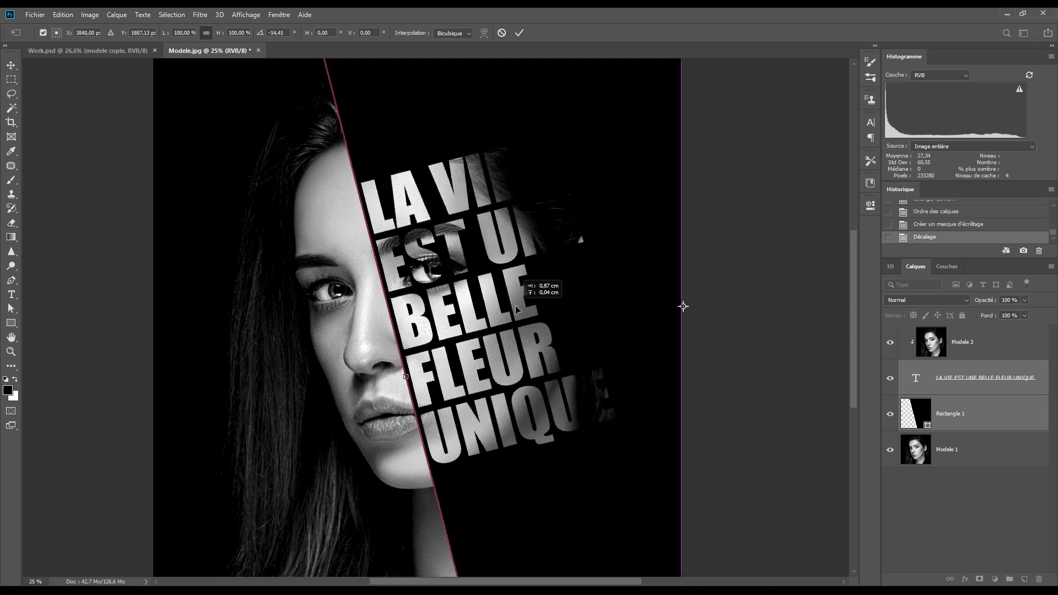
{"action": "left_click_drag", "start_coordinate": [517, 310], "coordinate": [510, 306]}
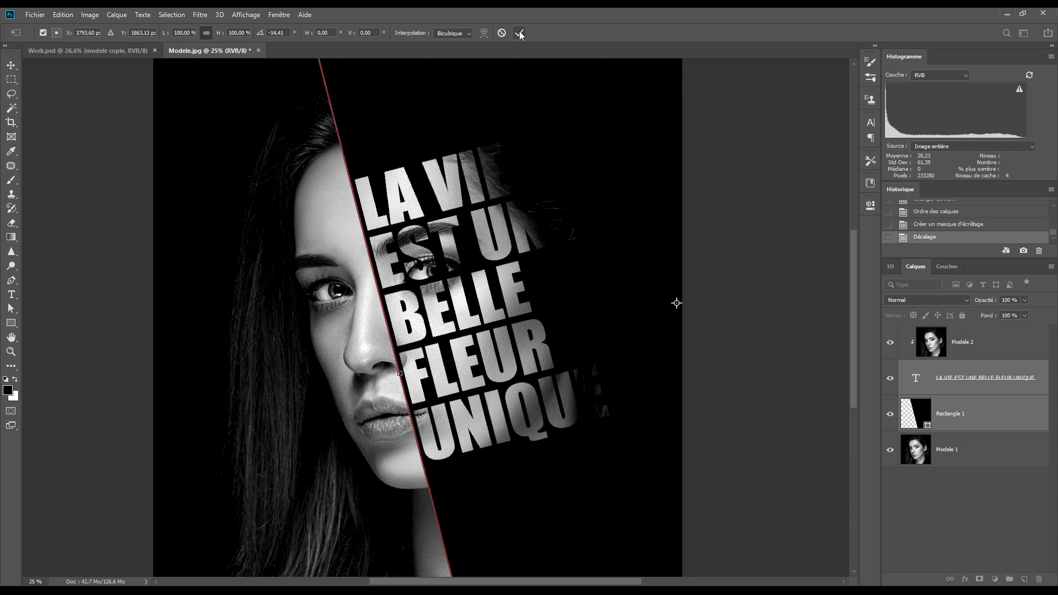
{"action": "left_click", "coordinate": [521, 33]}
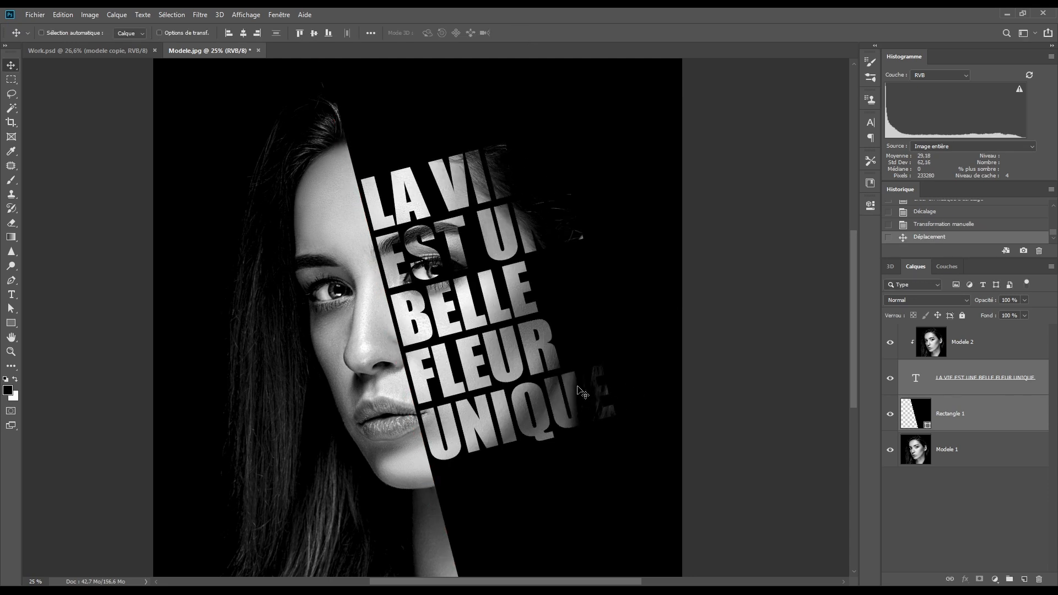
Lighten the dark letter ends of VIE, UNE and UNIQUE on Modele 2 using the Dodge tool on shadows at 15% exposure.
{"action": "left_click", "coordinate": [10, 268]}
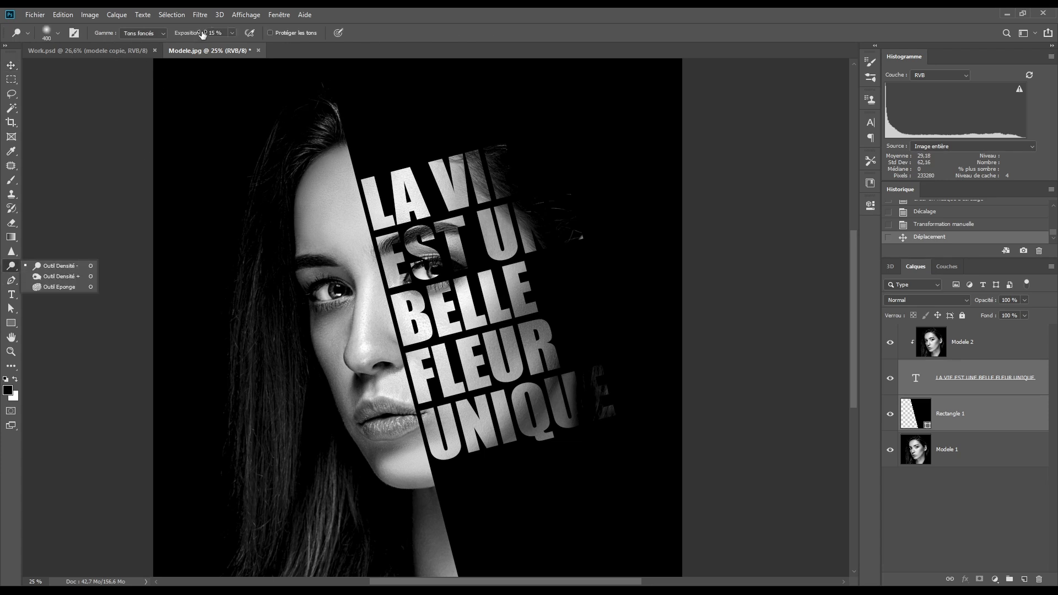
{"action": "left_click", "coordinate": [376, 15]}
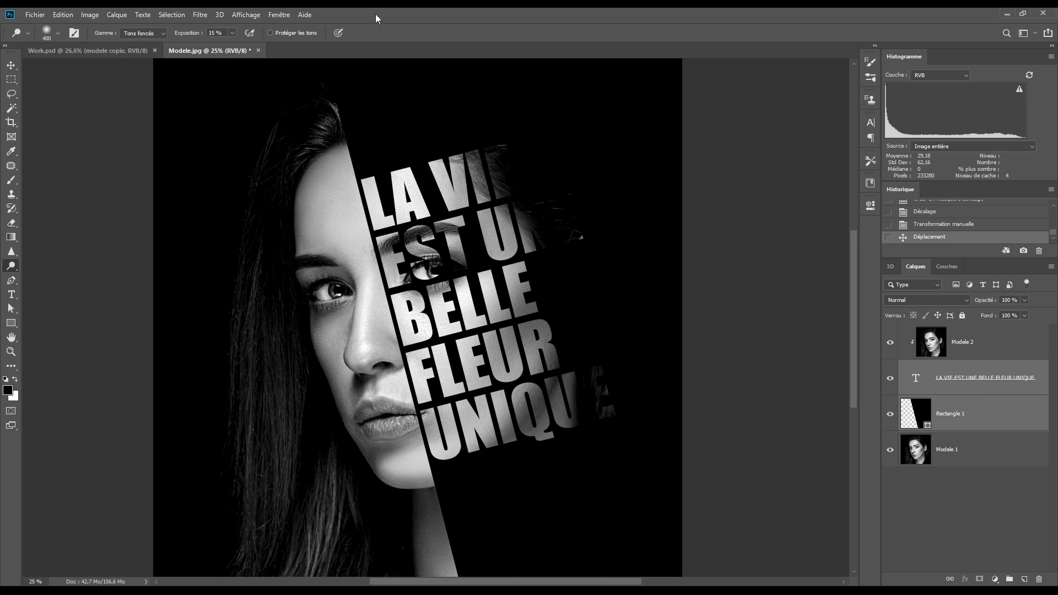
{"action": "left_click", "coordinate": [987, 344]}
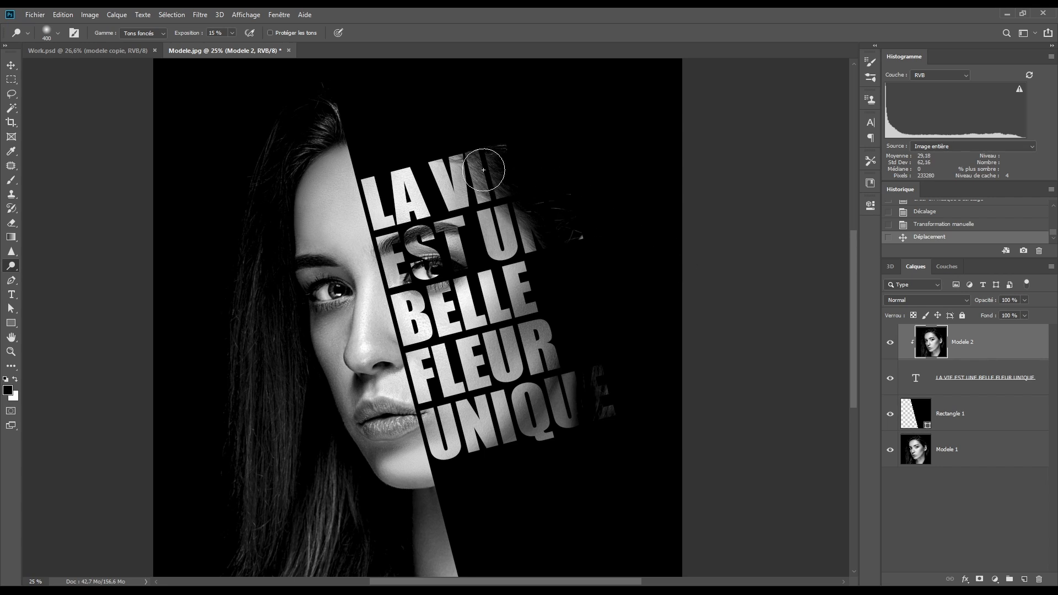
{"action": "mouse_move", "coordinate": [490, 176]}
{"action": "left_mouse_down"}
{"action": "mouse_move", "coordinate": [513, 174]}
{"action": "mouse_move", "coordinate": [497, 164]}
{"action": "mouse_move", "coordinate": [531, 186]}
{"action": "mouse_move", "coordinate": [463, 156]}
{"action": "mouse_move", "coordinate": [499, 159]}
{"action": "mouse_move", "coordinate": [507, 193]}
{"action": "mouse_move", "coordinate": [484, 163]}
{"action": "mouse_move", "coordinate": [539, 199]}
{"action": "mouse_move", "coordinate": [496, 196]}
{"action": "mouse_move", "coordinate": [578, 362]}
{"action": "mouse_move", "coordinate": [575, 382]}
{"action": "mouse_move", "coordinate": [611, 379]}
{"action": "mouse_move", "coordinate": [579, 392]}
{"action": "mouse_move", "coordinate": [626, 393]}
{"action": "mouse_move", "coordinate": [572, 418]}
{"action": "mouse_move", "coordinate": [607, 435]}
{"action": "mouse_move", "coordinate": [589, 382]}
{"action": "mouse_move", "coordinate": [630, 359]}
{"action": "mouse_move", "coordinate": [565, 398]}
{"action": "mouse_move", "coordinate": [545, 369]}
{"action": "left_mouse_up"}
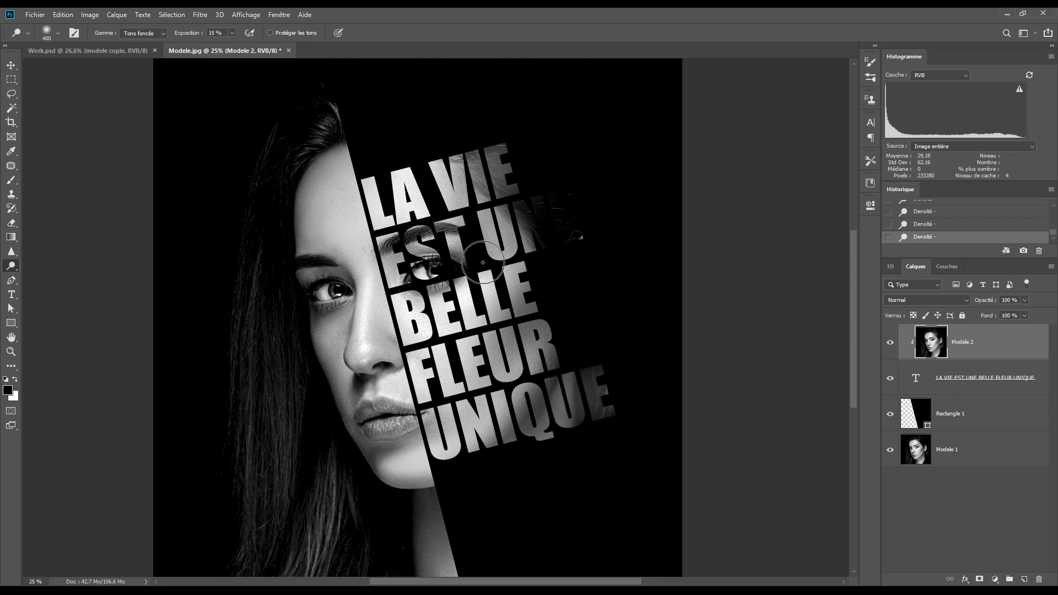
{"action": "mouse_move", "coordinate": [531, 227]}
{"action": "left_mouse_down"}
{"action": "mouse_move", "coordinate": [558, 235]}
{"action": "mouse_move", "coordinate": [549, 205]}
{"action": "mouse_move", "coordinate": [578, 225]}
{"action": "mouse_move", "coordinate": [575, 206]}
{"action": "mouse_move", "coordinate": [581, 252]}
{"action": "mouse_move", "coordinate": [543, 208]}
{"action": "left_mouse_up"}
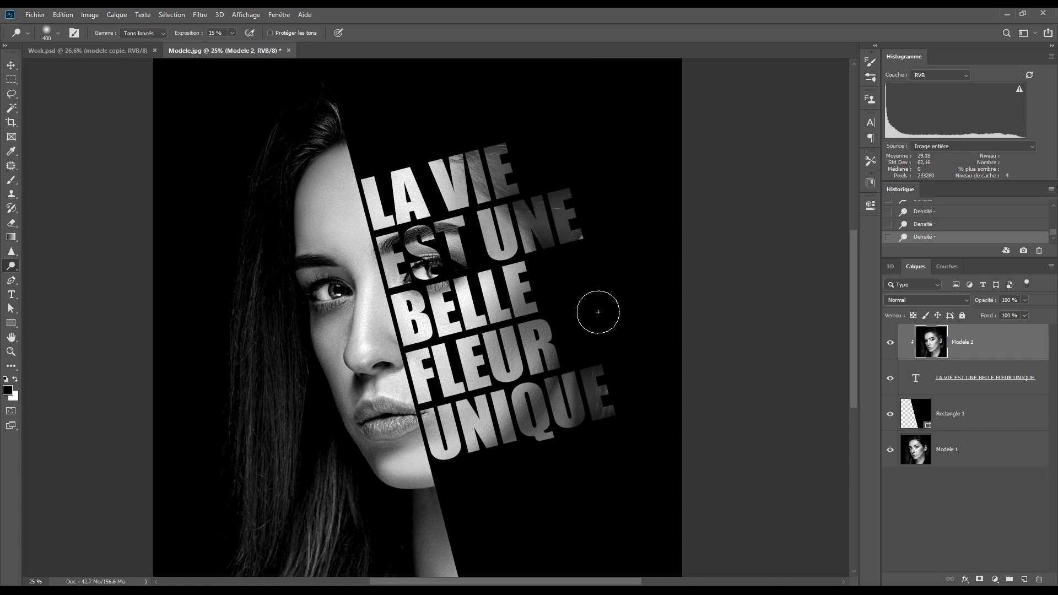
Compare the finished composition with the original portrait by repeatedly isolating the Modele 1 layer and restoring the other layers.
{"action": "left_click", "coordinate": [890, 451], "text": "alt"}
{"action": "left_click", "coordinate": [890, 451], "text": "alt"}
{"action": "left_click", "coordinate": [891, 451], "text": "alt"}
{"action": "left_click", "coordinate": [890, 451], "text": "alt"}
{"action": "left_click", "coordinate": [890, 451], "text": "alt"}
{"action": "left_click", "coordinate": [891, 451], "text": "alt"}
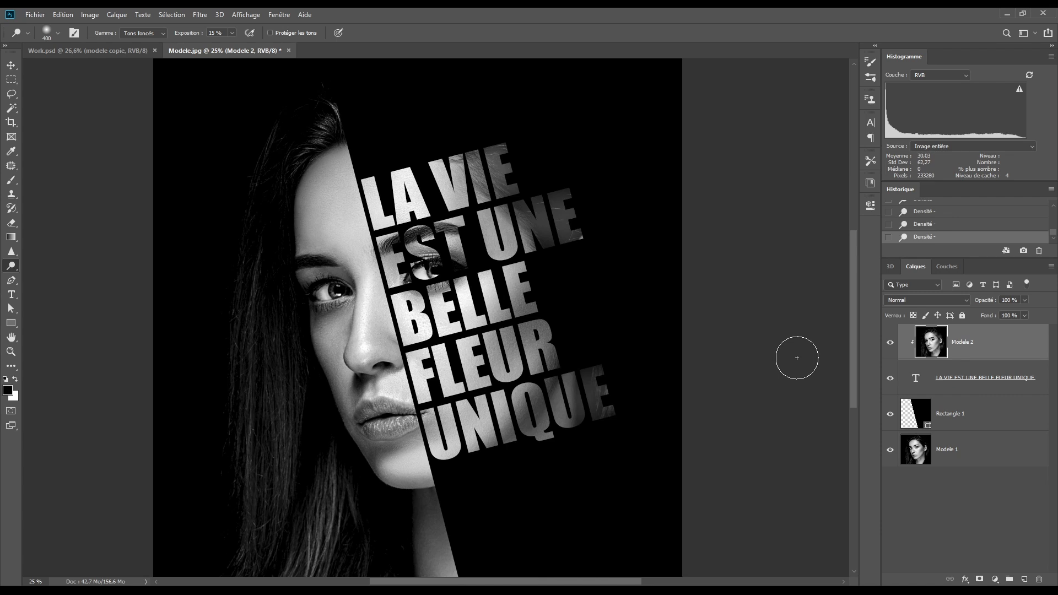